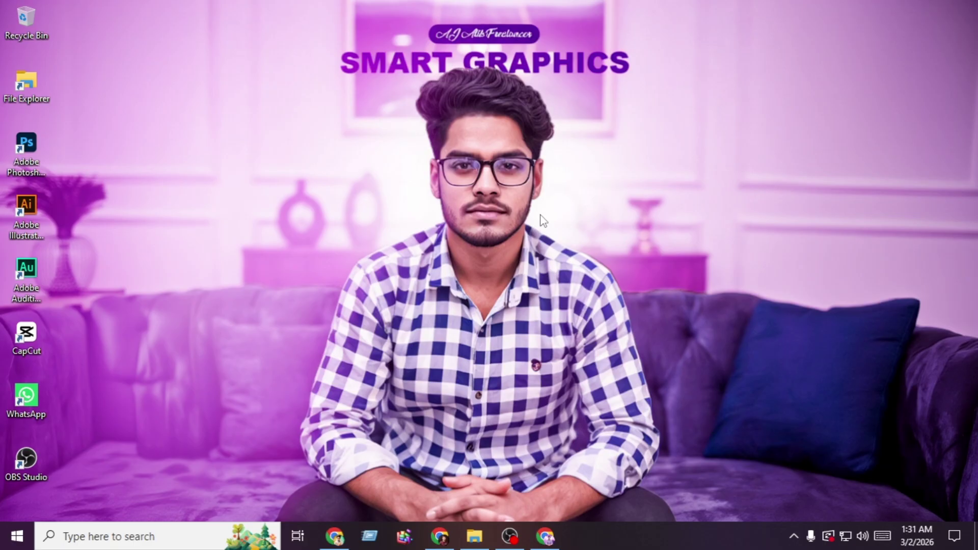
# Step: Review the recent top-selling vectors in Adobe Stock Contributor Insights and return to the hand icon set in the stock portfolio
pyautogui.click(439, 536)
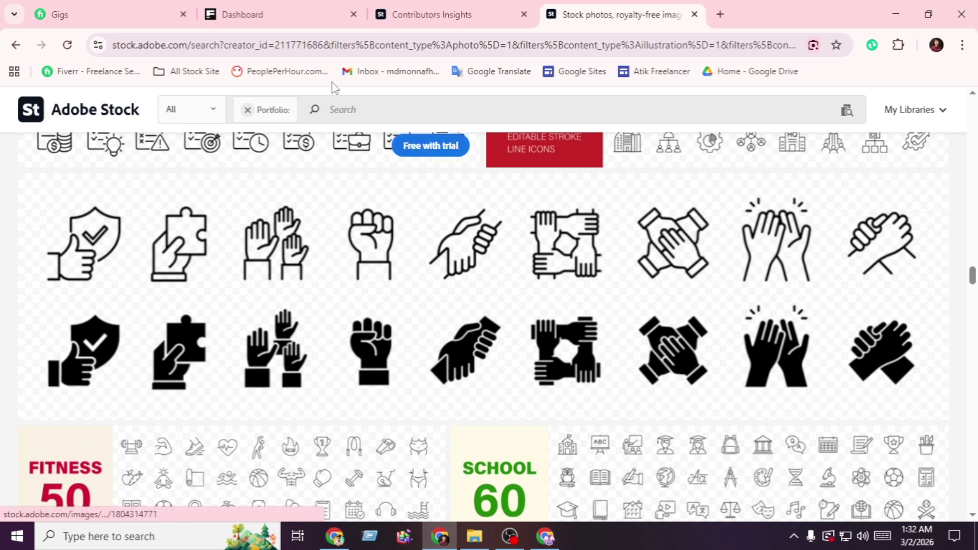
pyautogui.click(402, 15)
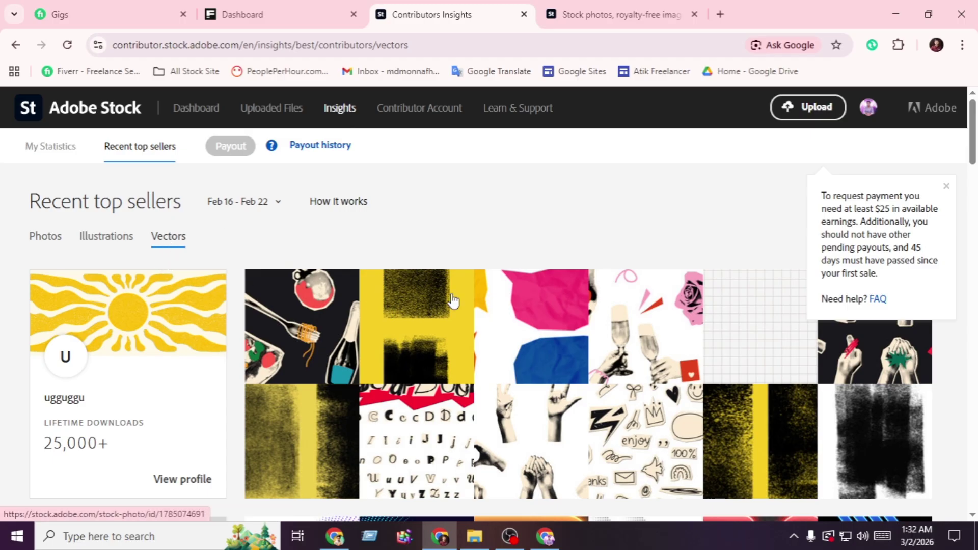
pyautogui.moveTo(973, 159); pyautogui.dragTo(903, 304)
pyautogui.click(622, 12)
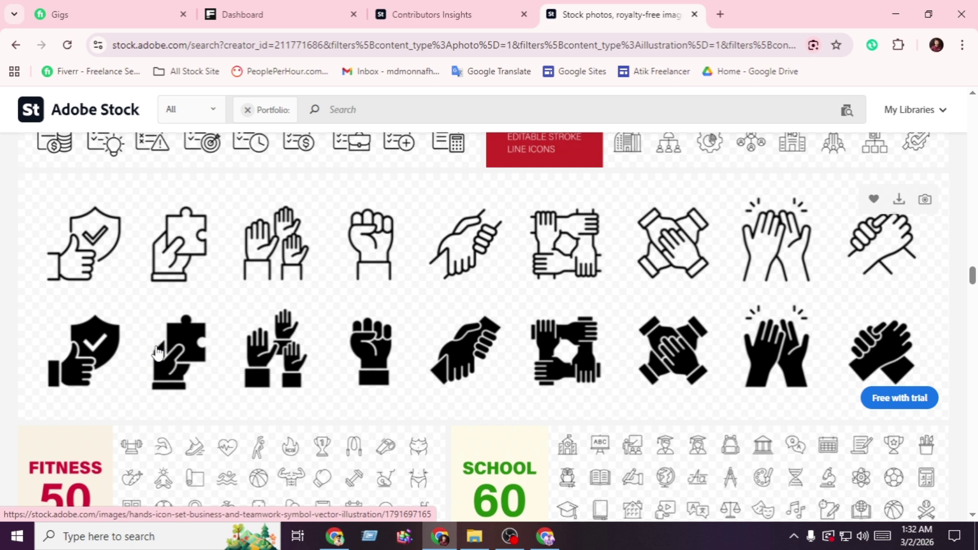
pyautogui.click(792, 535)
pyautogui.click(793, 535)
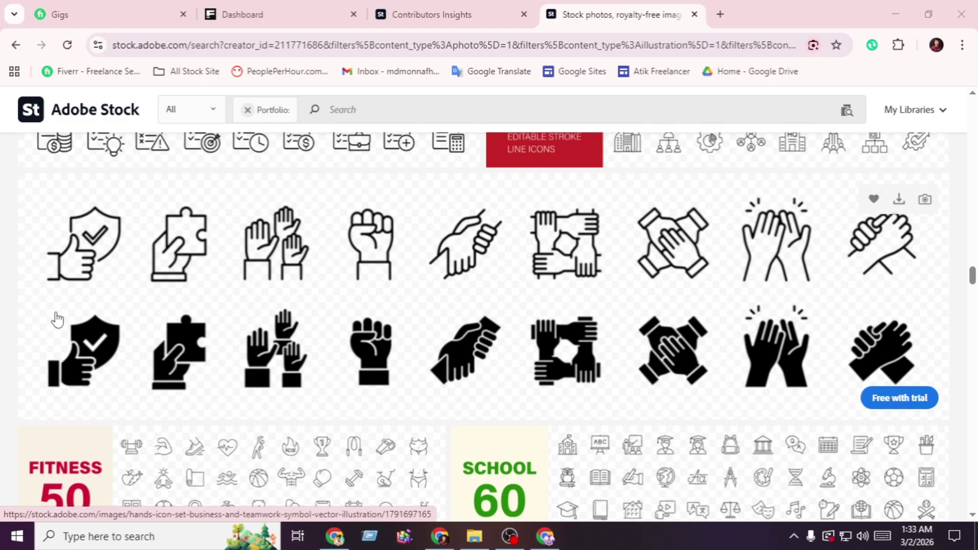
# Step: Capture a screen snip of the first eight solid black hand icons and copy it from Snip & Sketch
pyautogui.press('shift+super+s')
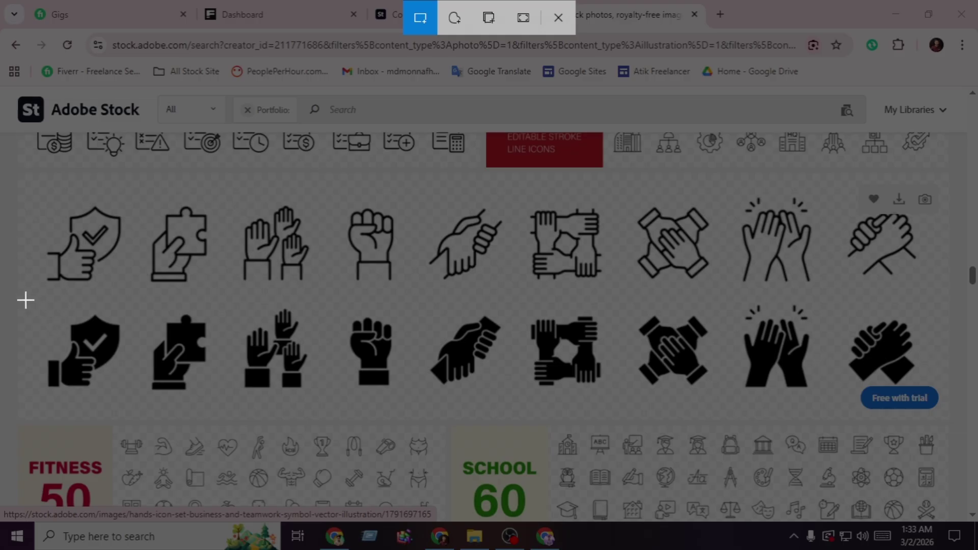
pyautogui.moveTo(24, 301); pyautogui.dragTo(830, 407)
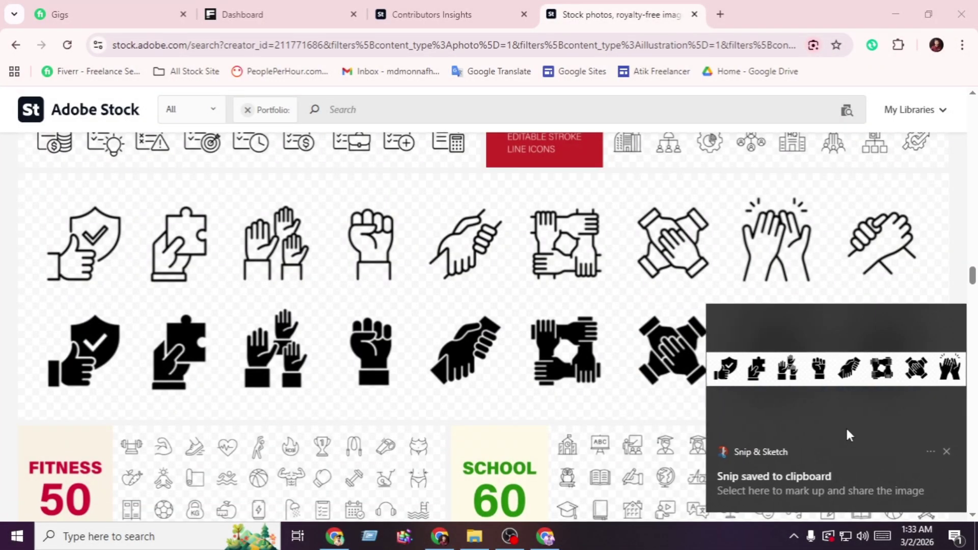
pyautogui.click(846, 428)
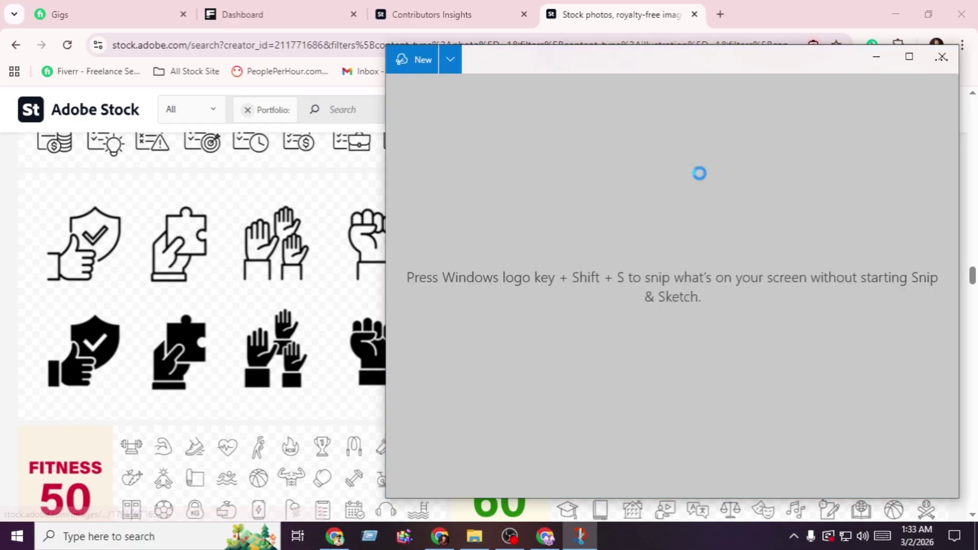
pyautogui.click(881, 83)
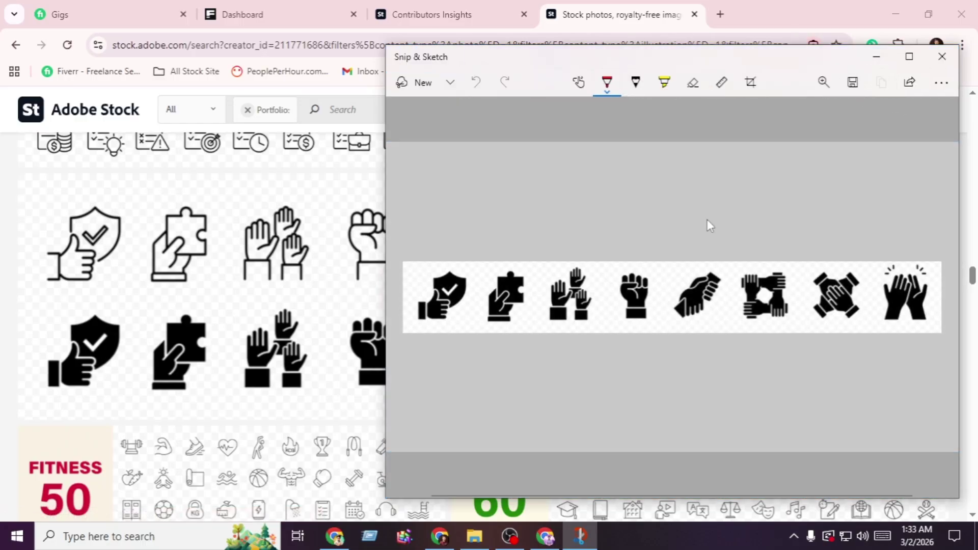
# Step: Switch to ChatGPT, attach the copied snip and ask in Bengali for a unique, attractive, completely black AI design prompt in the same category
pyautogui.moveTo(336, 547)
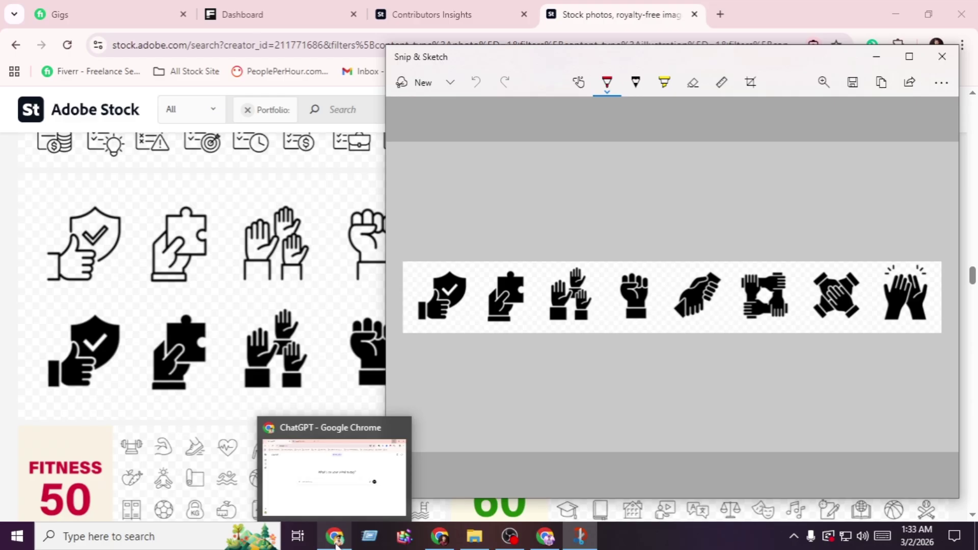
pyautogui.click(336, 547)
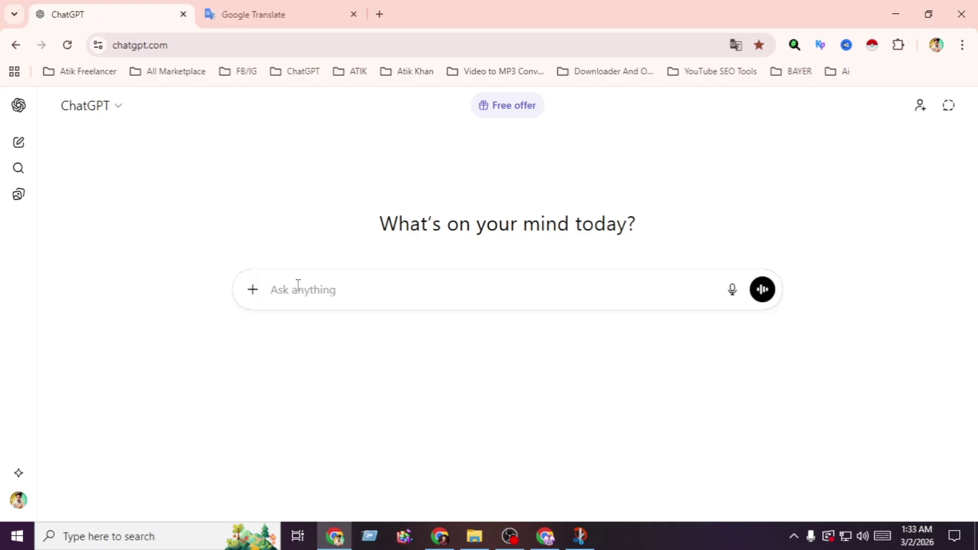
pyautogui.hotkey('ctrl', 'v')
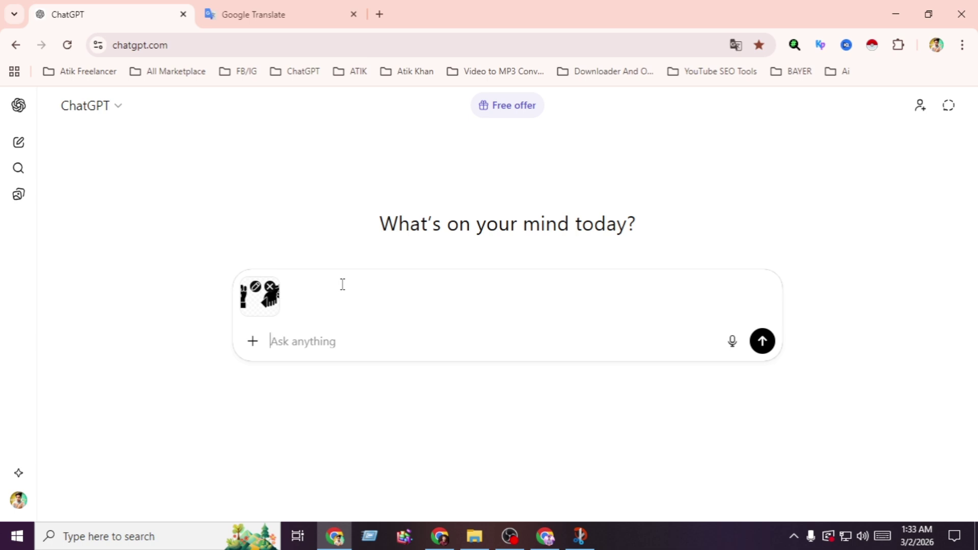
pyautogui.hotkey('ctrl', 'v')
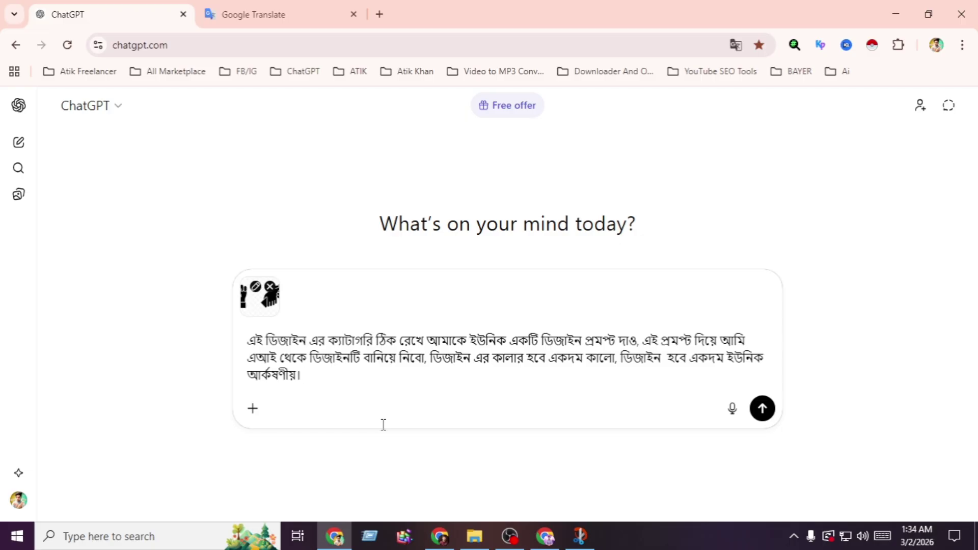
pyautogui.press('Return')
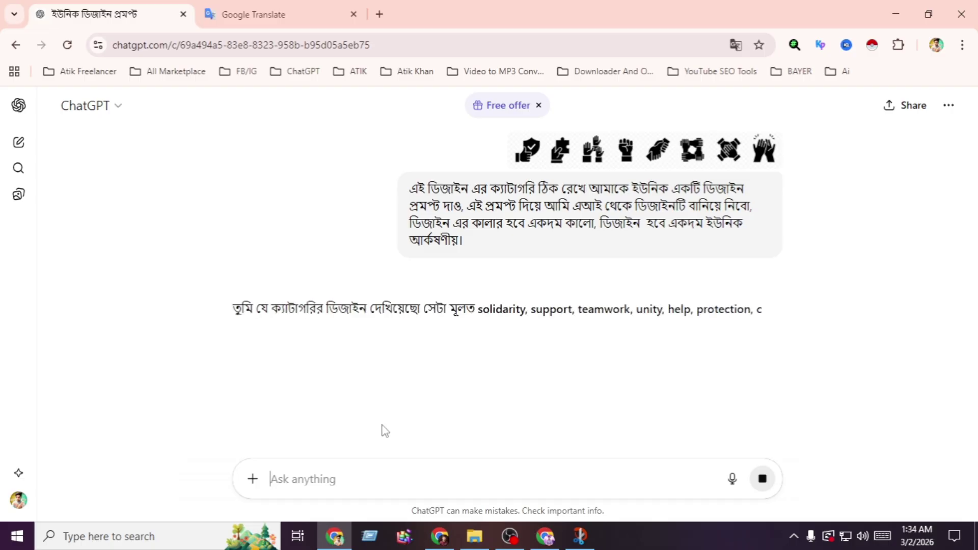
pyautogui.scroll(-5, 385, 431)
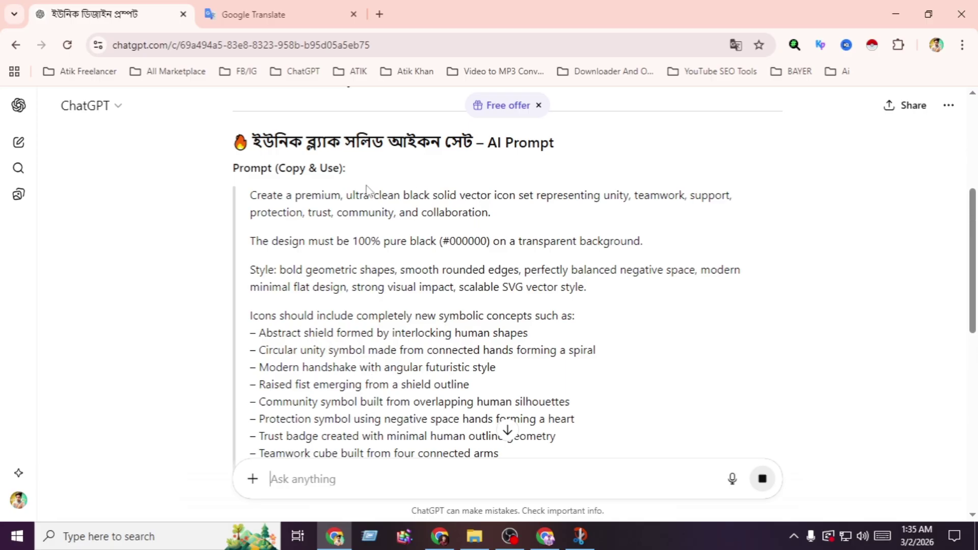
# Step: Search for "google gemini" in a new browser tab and open the Google Gemini site
pyautogui.click(379, 14)
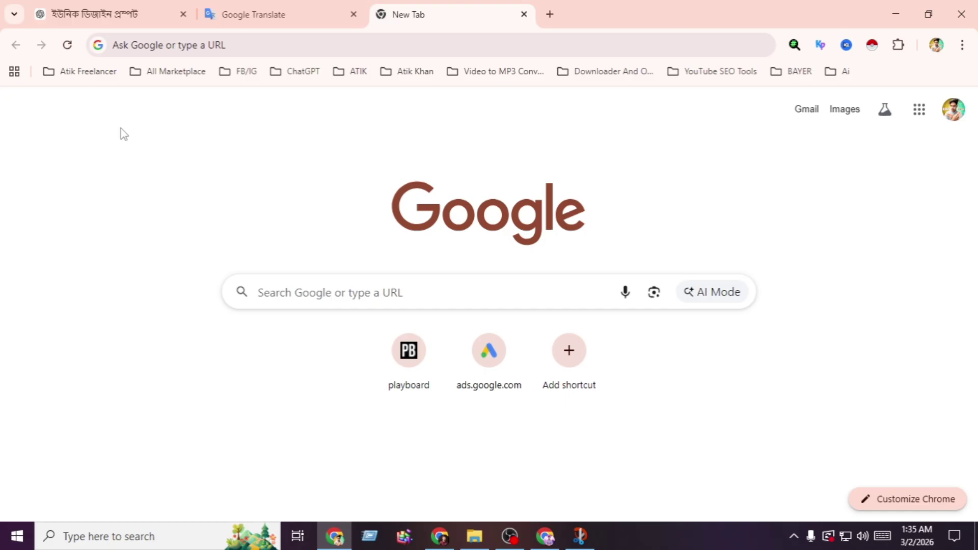
pyautogui.click(153, 47)
pyautogui.write('google g')
pyautogui.click(168, 100)
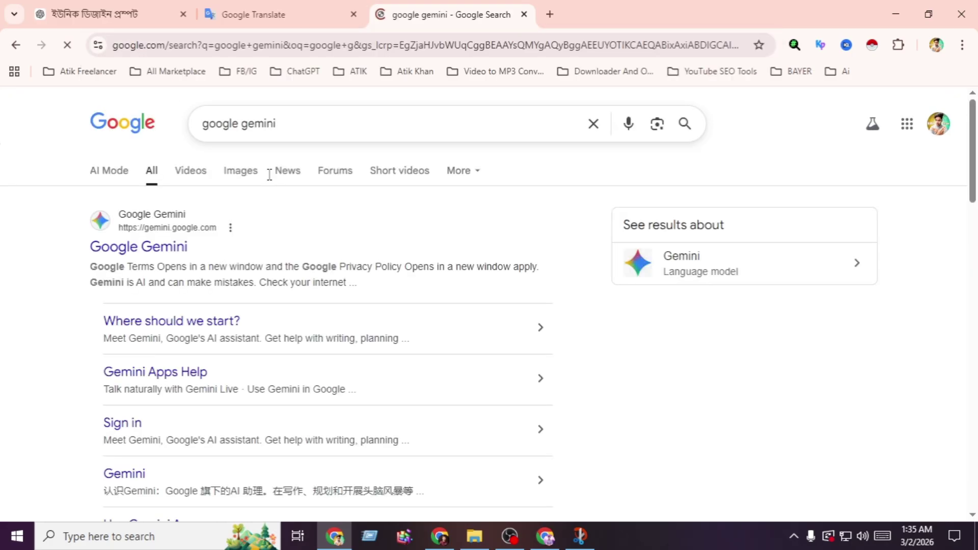
pyautogui.click(158, 253)
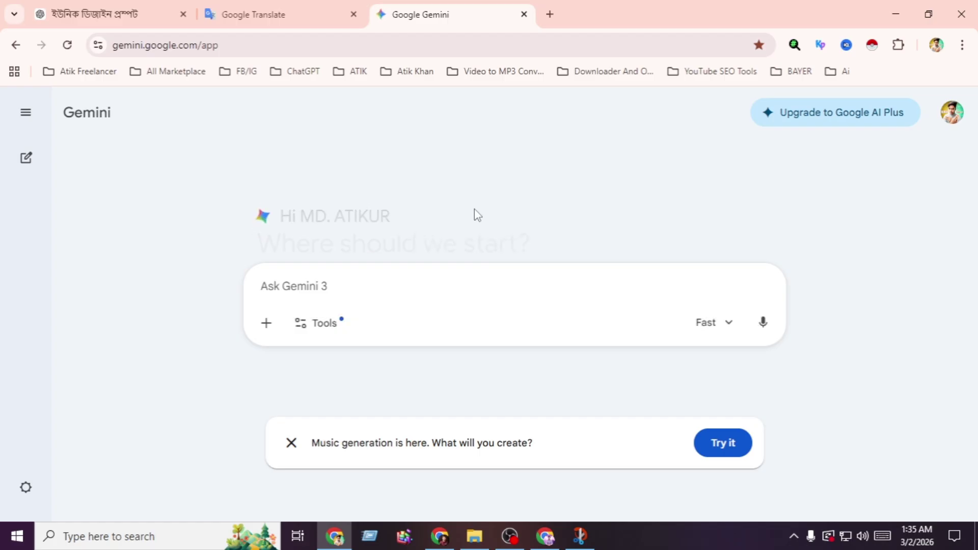
# Step: Search for "ideogram" in another new browser tab and open the Ideogram site
pyautogui.click(550, 14)
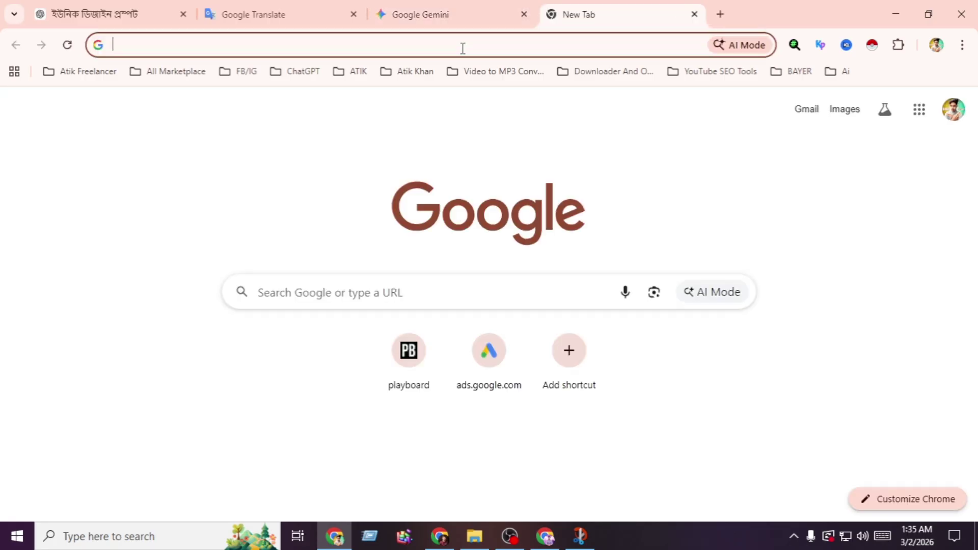
pyautogui.click(463, 47)
pyautogui.write('ideogram')
pyautogui.press('Return')
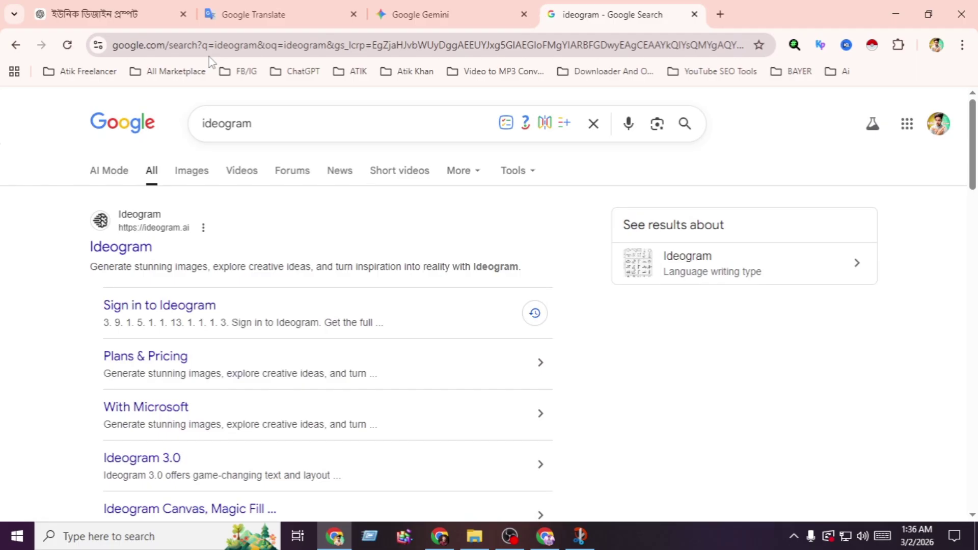
pyautogui.click(115, 249)
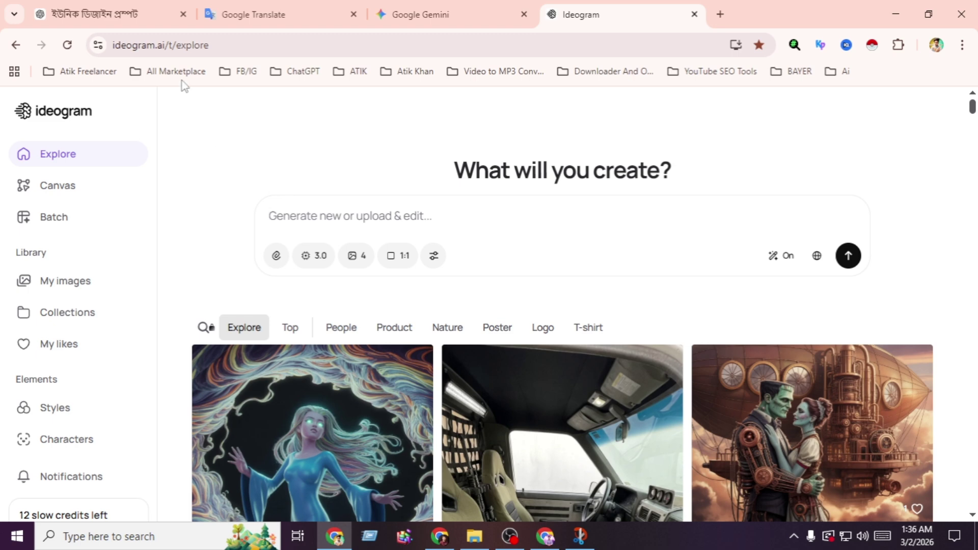
# Step: Copy the full black solid icon set prompt from ChatGPT's answer, from "Create a premium" through "centered composition."
pyautogui.click(125, 6)
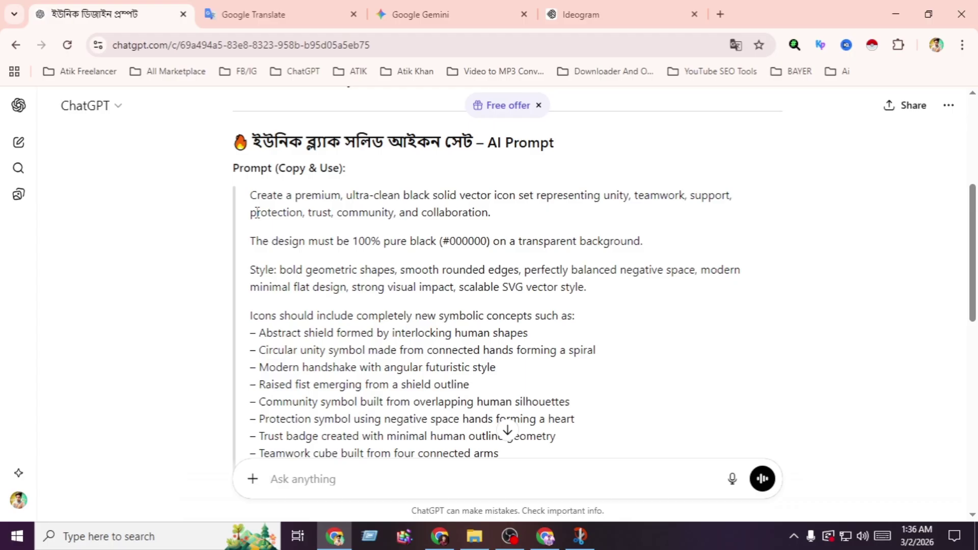
pyautogui.moveTo(250, 200); pyautogui.dragTo(660, 372)
pyautogui.scroll(-4, 387, 379)
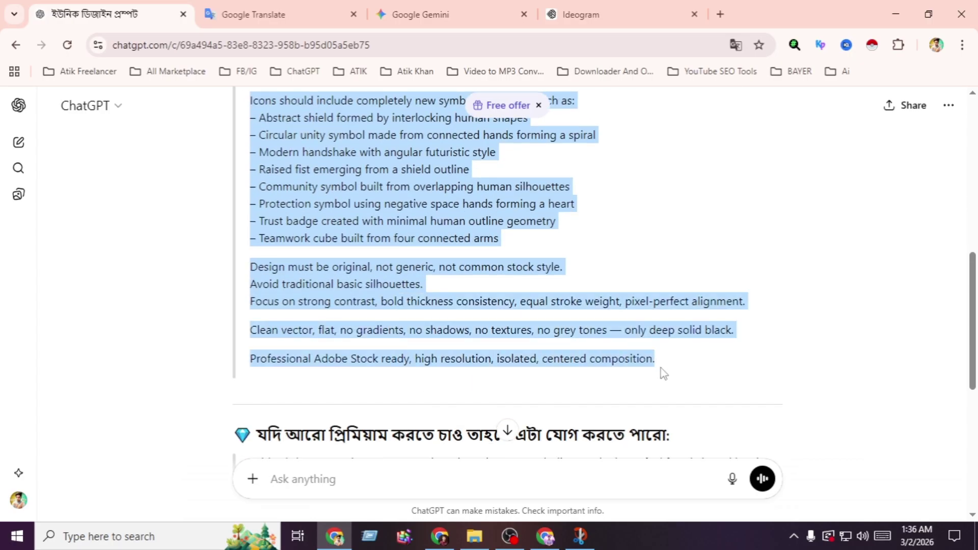
# Step: Switch to Gemini, choose the Create image tool and submit the copied black vector icon set prompt
pyautogui.click(417, 15)
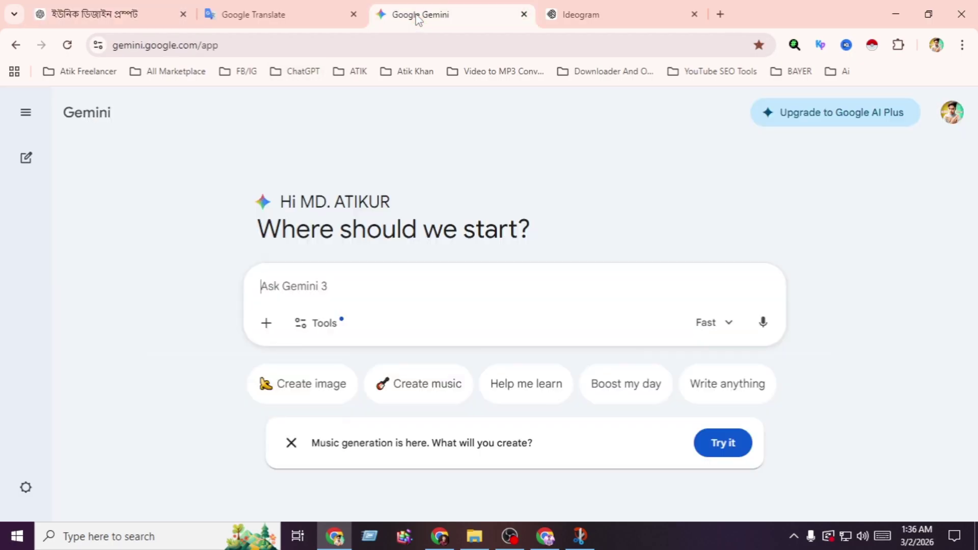
pyautogui.click(327, 326)
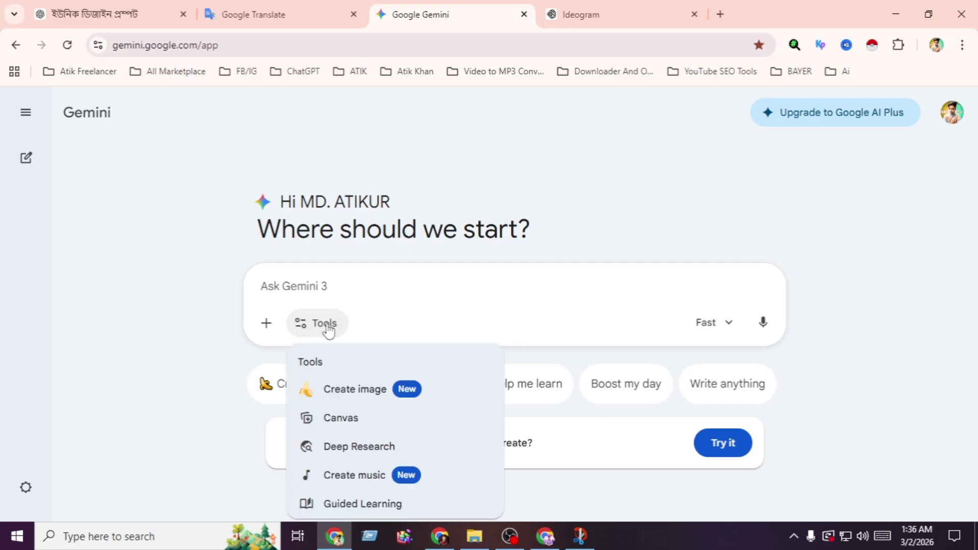
pyautogui.click(372, 393)
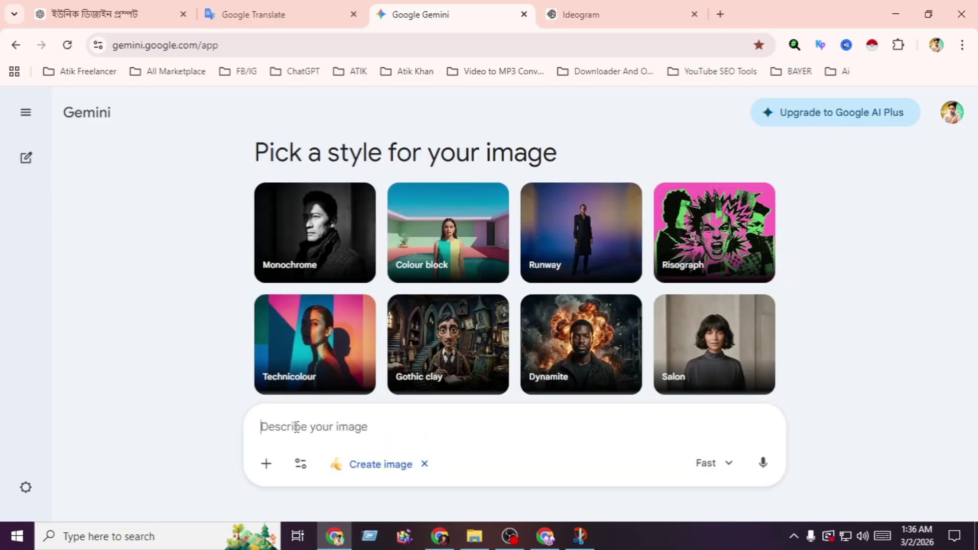
pyautogui.rightClick(297, 427)
pyautogui.click(356, 262)
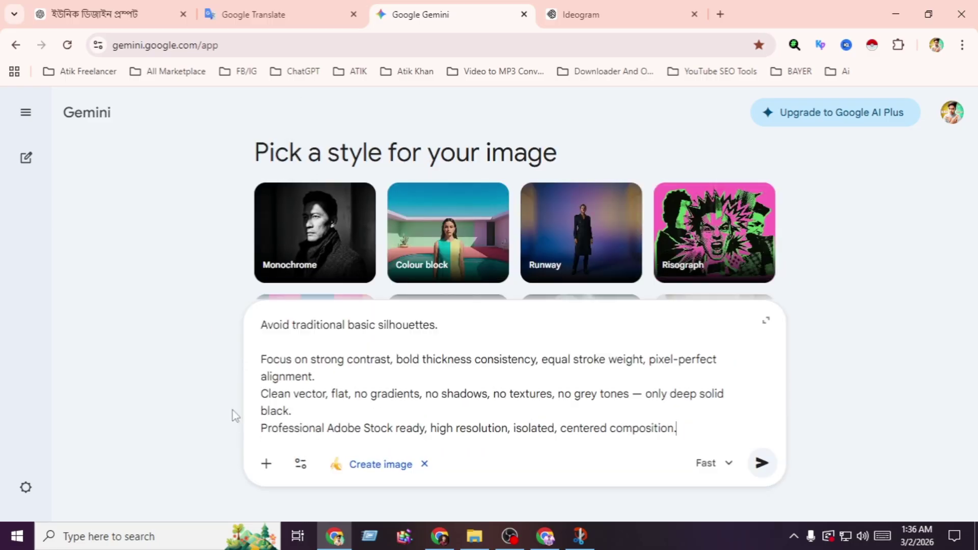
pyautogui.click(761, 463)
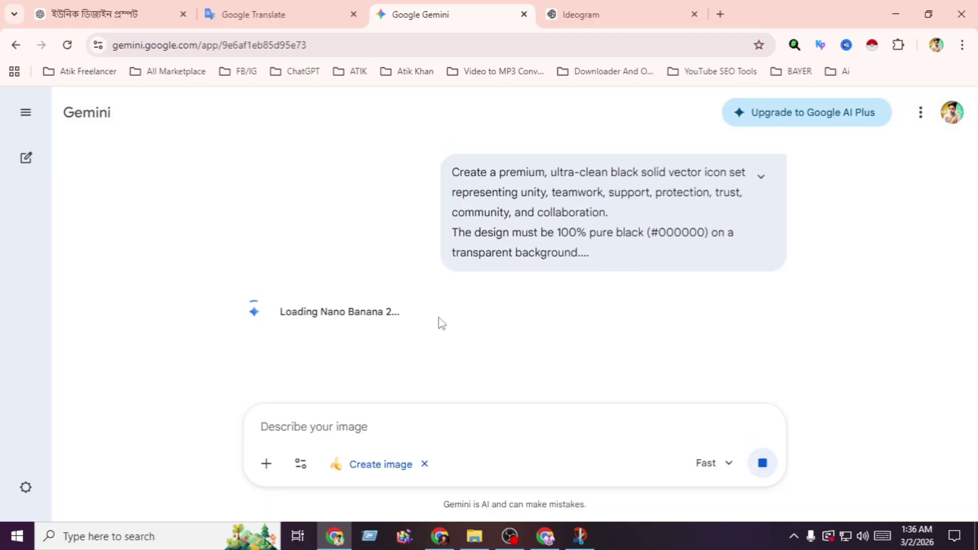
# Step: Switch to Ideogram, paste the same icon set prompt, check the aspect ratio options and generate the images
pyautogui.click(628, 7)
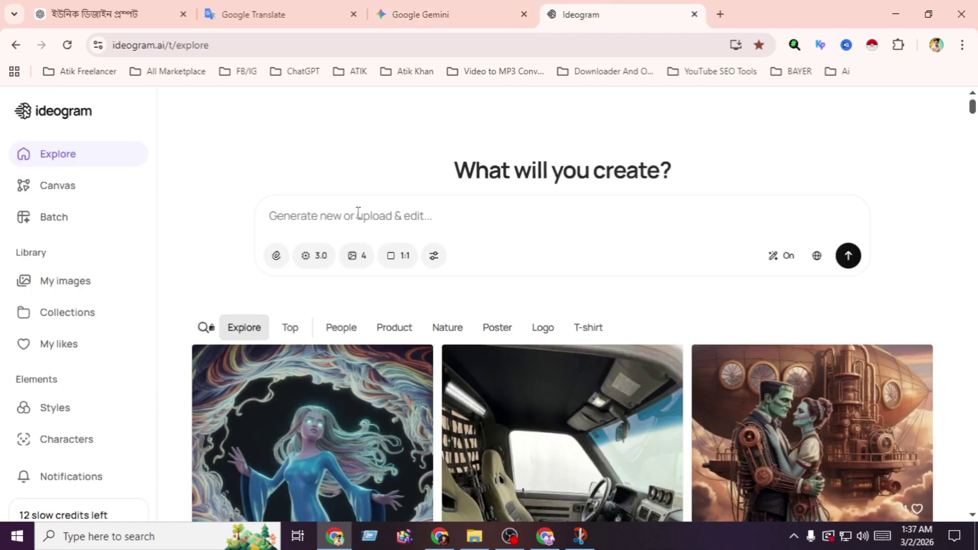
pyautogui.hotkey('ctrl', 'v')
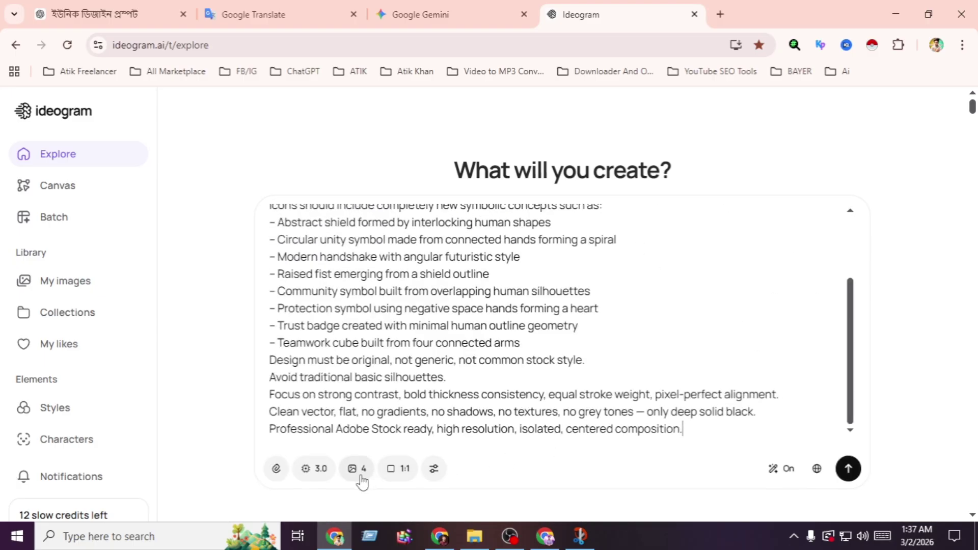
pyautogui.click(396, 471)
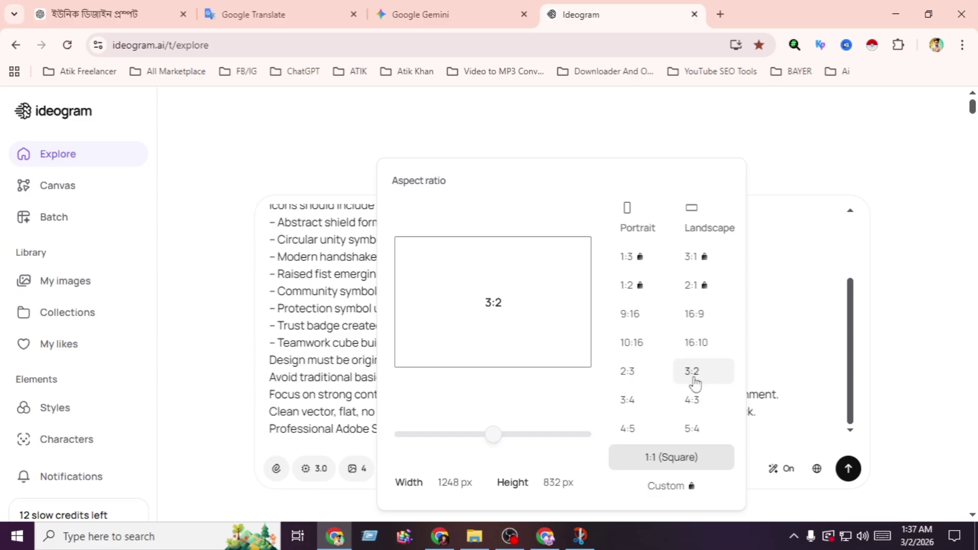
pyautogui.click(764, 380)
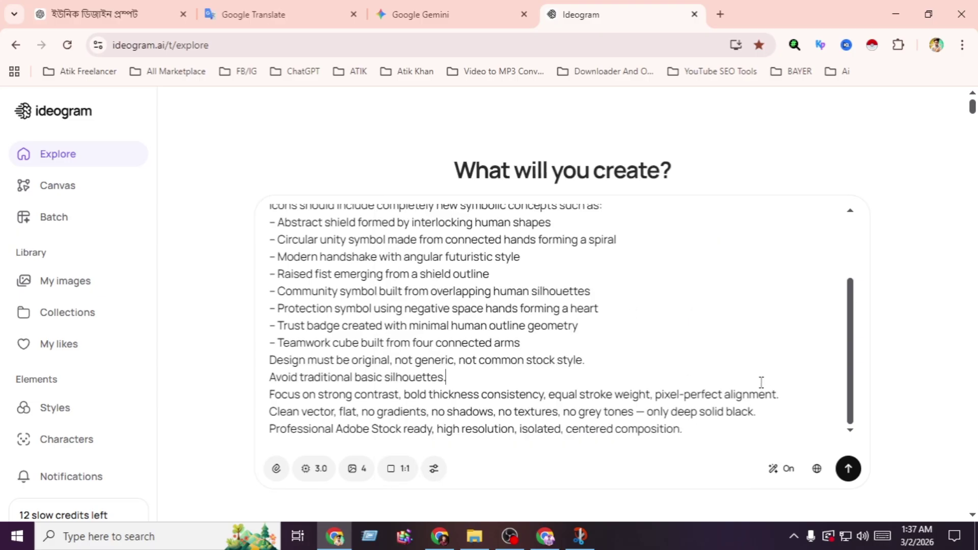
pyautogui.click(849, 469)
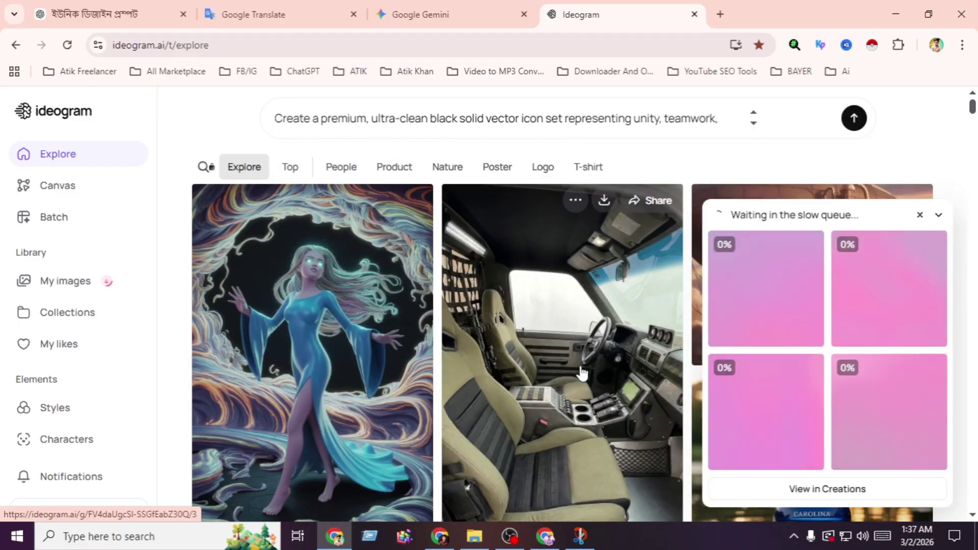
# Step: Return to the Gemini chat to check the icon set image generation while Ideogram processes its queue
pyautogui.scroll(-3, 453, 377)
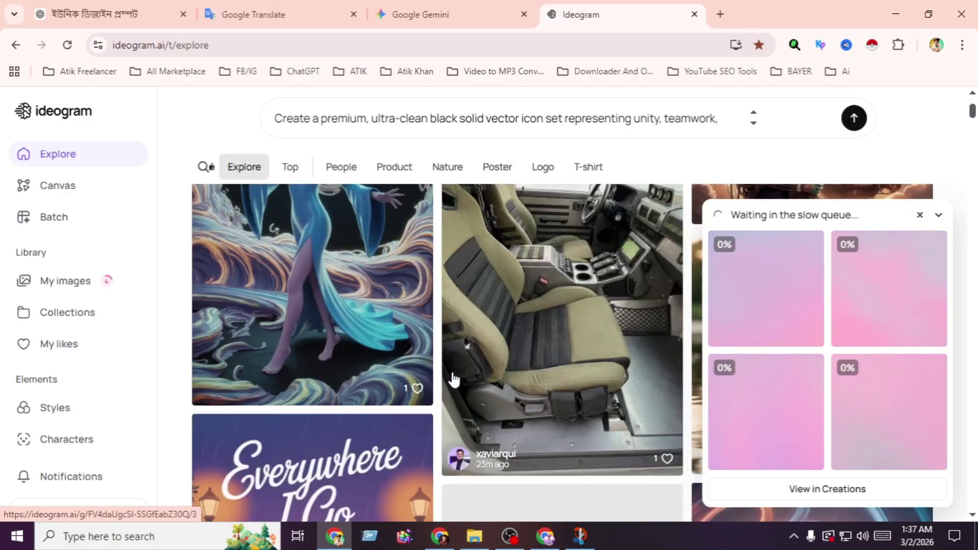
pyautogui.scroll(-5, 453, 377)
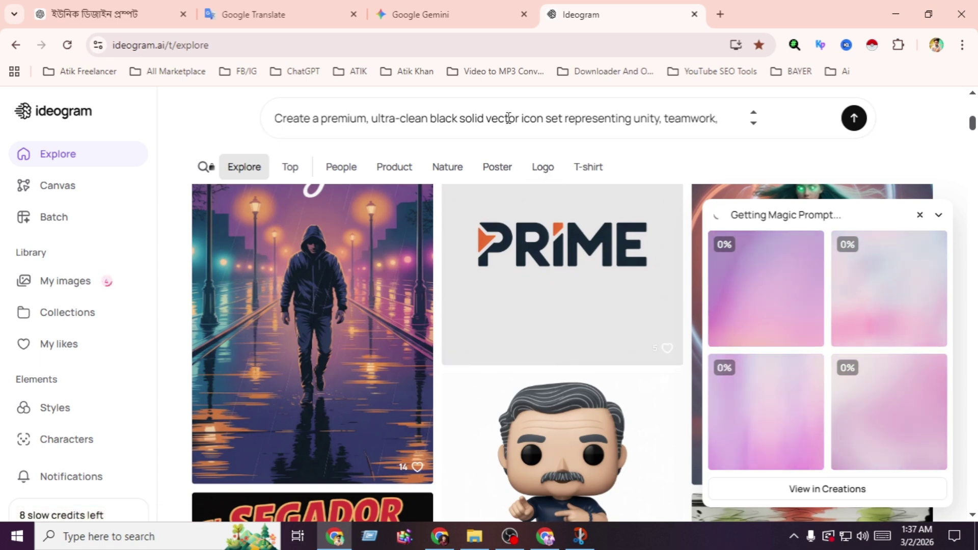
pyautogui.click(438, 7)
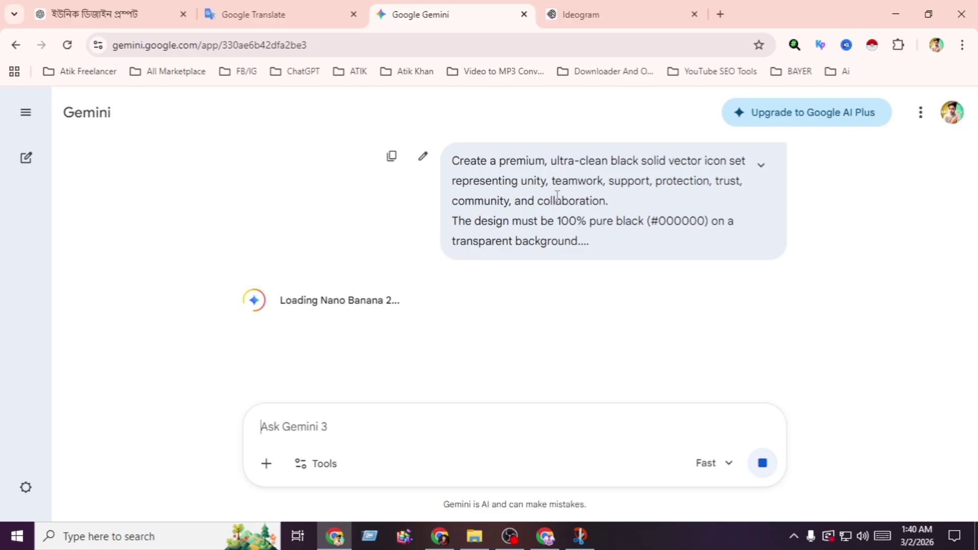
# Step: Switch to Ideogram, view the four generated icon sets and compare them with the Adobe Stock reference icons
pyautogui.click(623, 5)
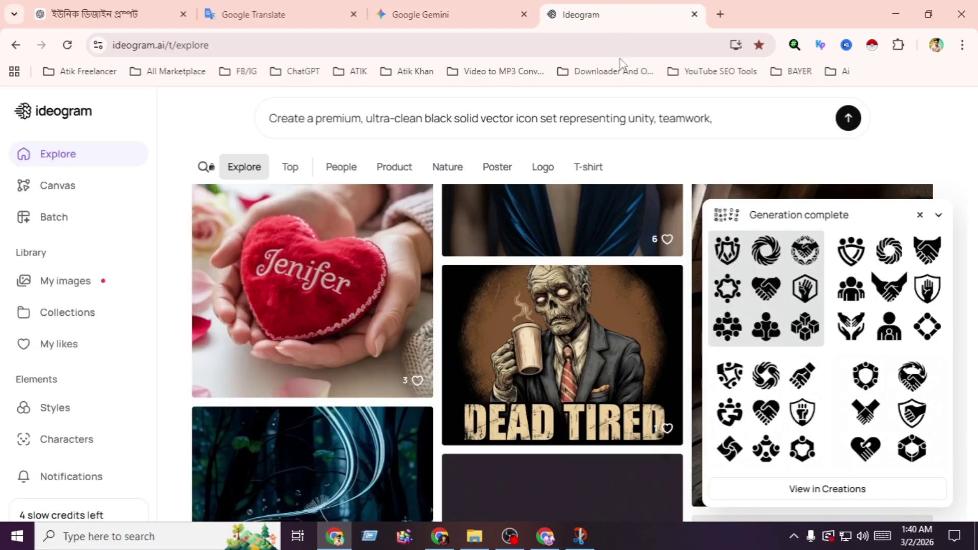
pyautogui.click(780, 307)
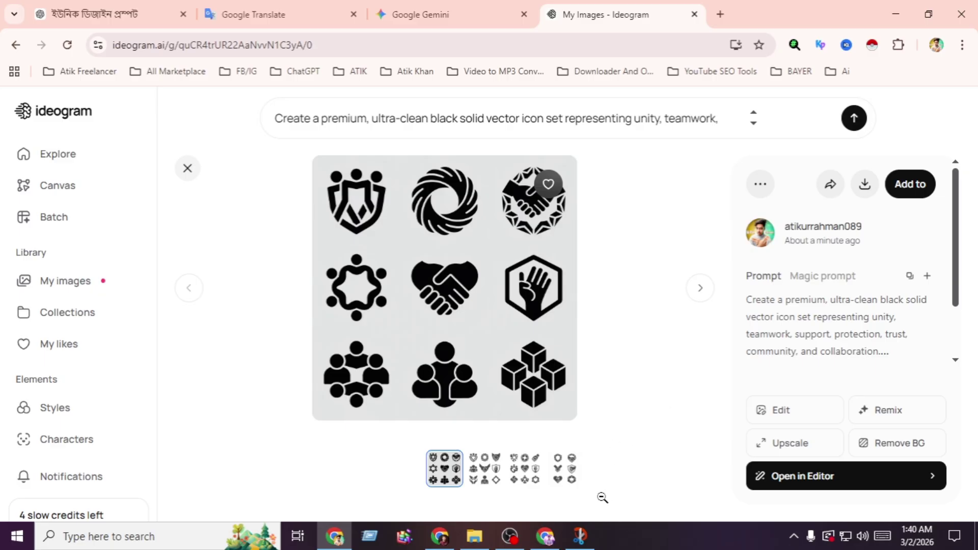
pyautogui.click(484, 478)
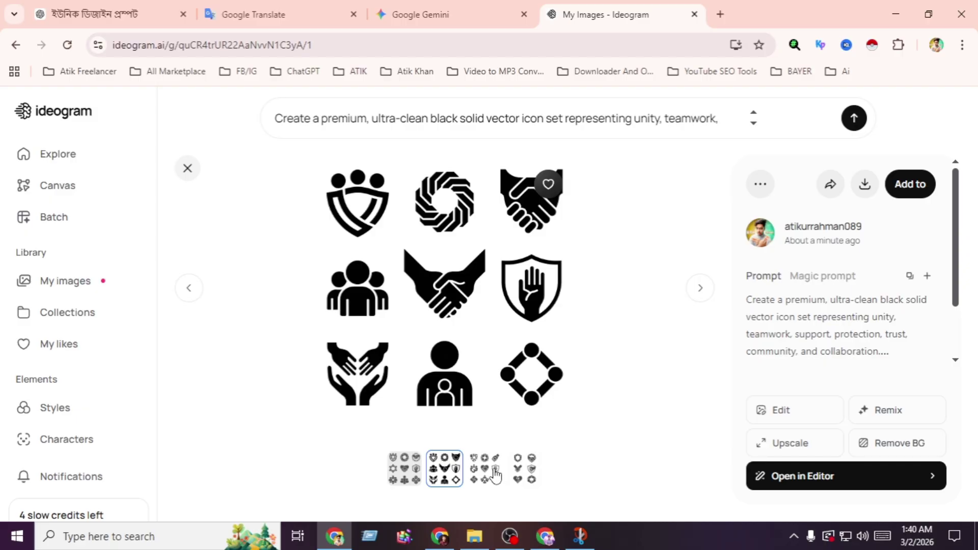
pyautogui.click(494, 476)
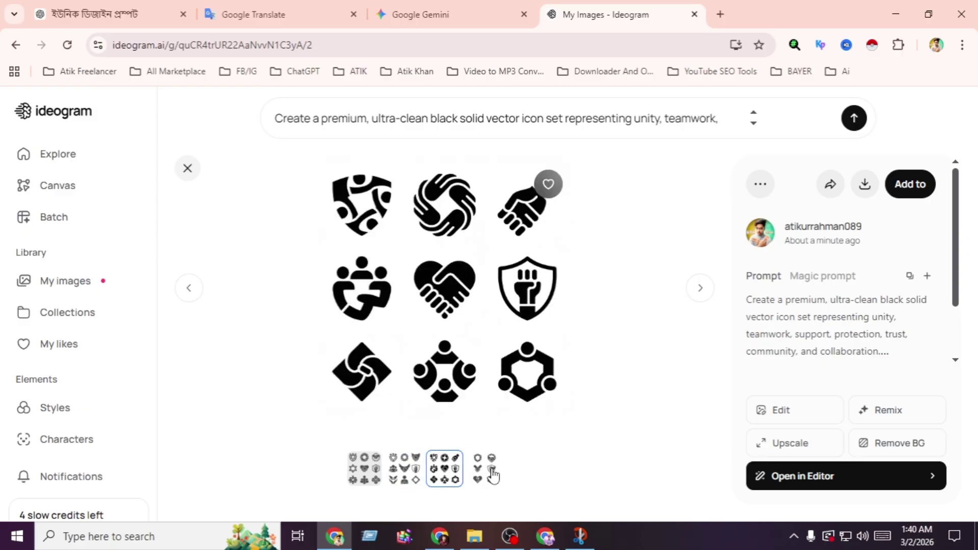
pyautogui.click(494, 476)
pyautogui.click(393, 478)
pyautogui.click(386, 475)
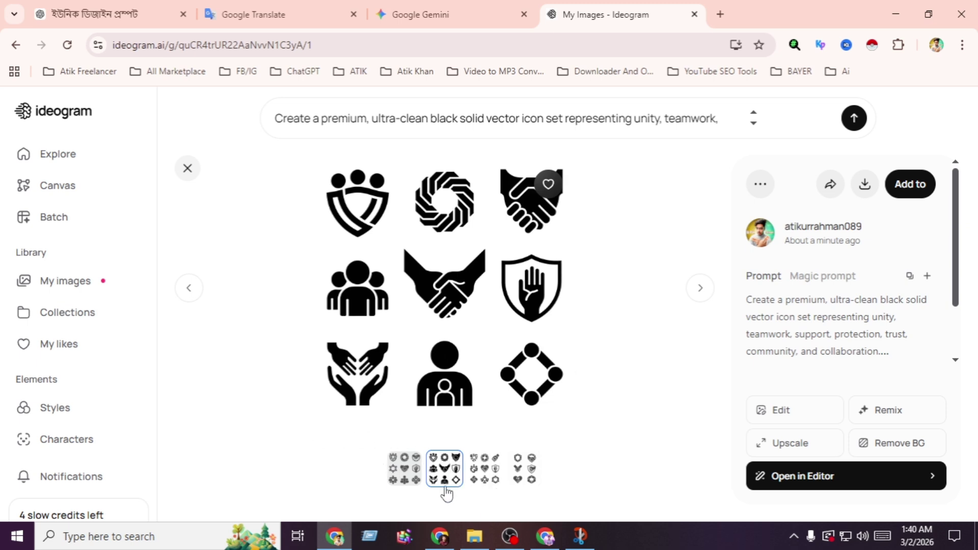
pyautogui.click(442, 538)
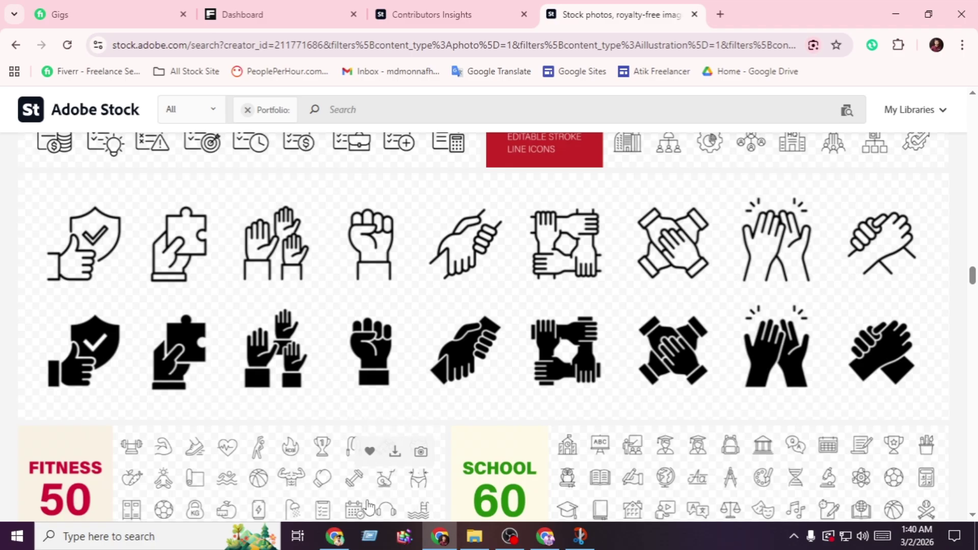
pyautogui.click(337, 537)
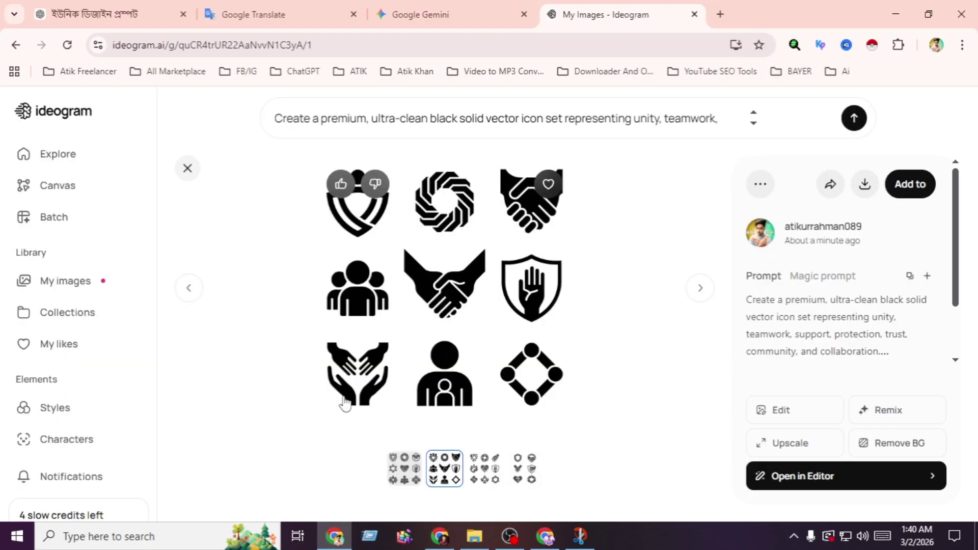
# Step: Review the remaining Ideogram variations, return to the second icon set and download it in SD quality
pyautogui.click(497, 464)
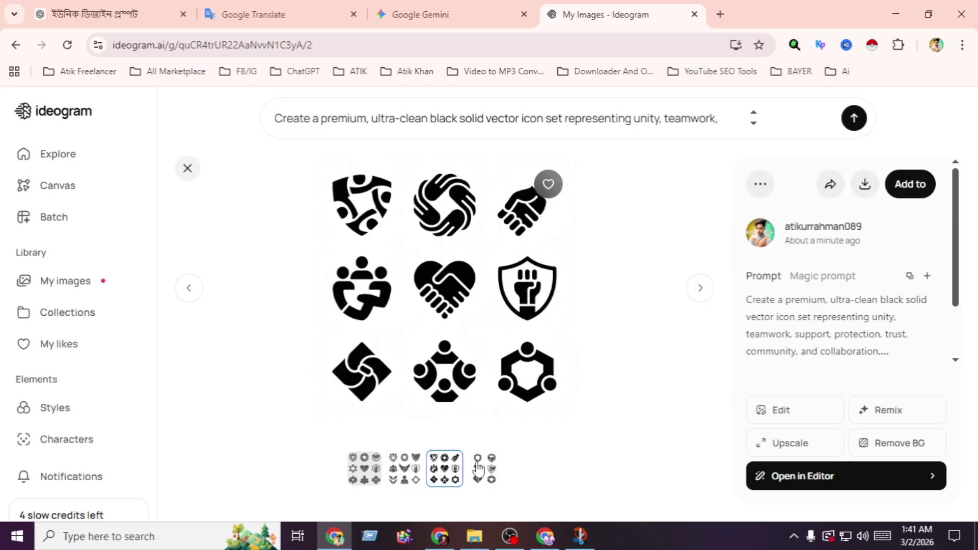
pyautogui.click(476, 472)
pyautogui.click(407, 469)
pyautogui.click(402, 470)
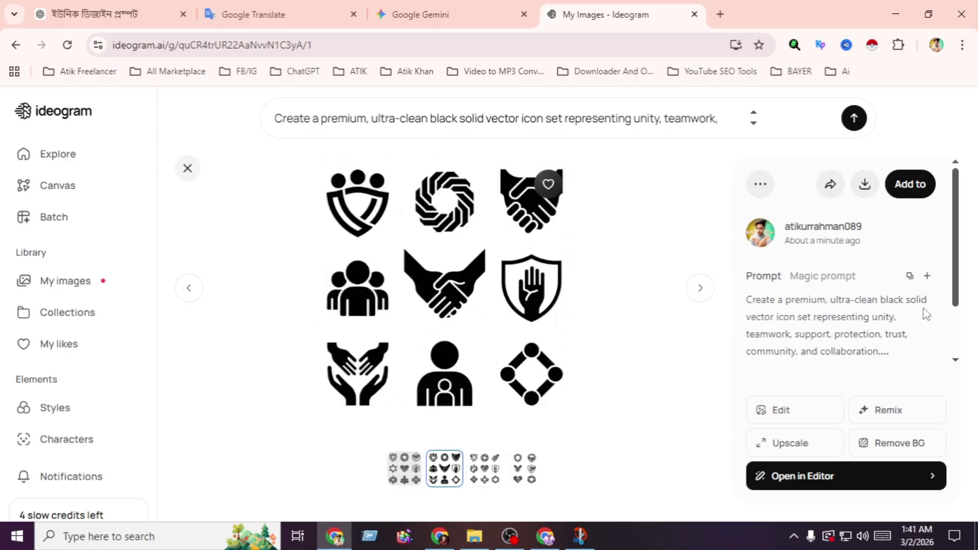
pyautogui.click(865, 186)
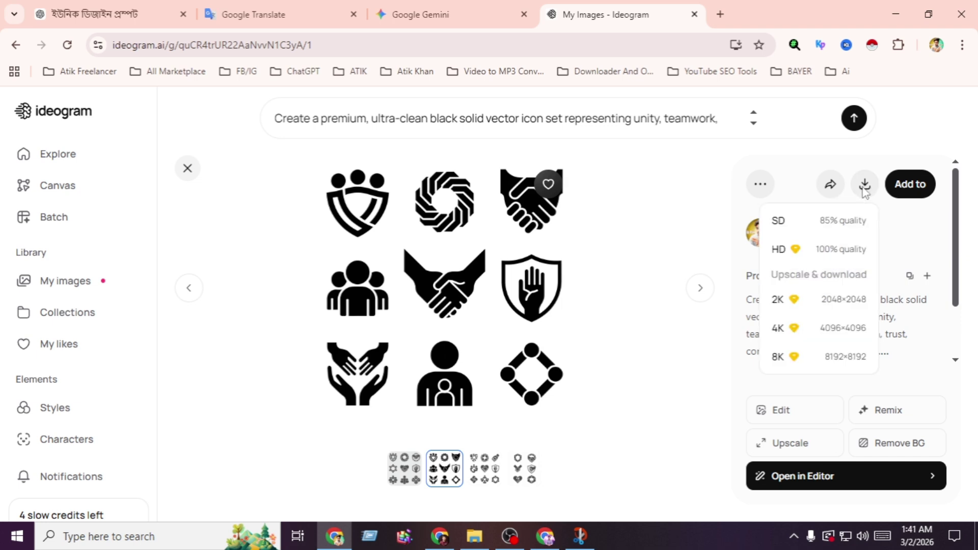
pyautogui.click(825, 224)
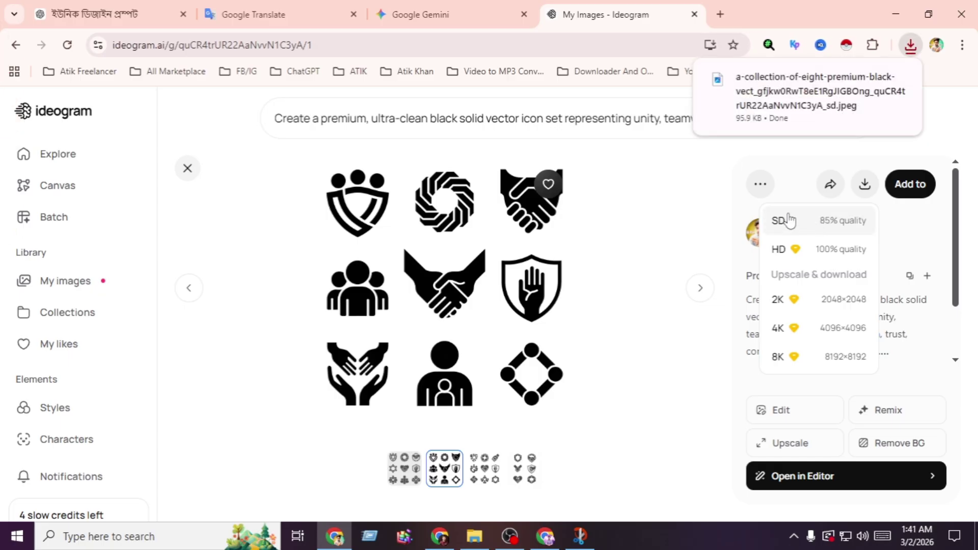
# Step: Switch to the Gemini chat and examine the black icon set it generated
pyautogui.click(443, 14)
pyautogui.scroll(-3, 417, 328)
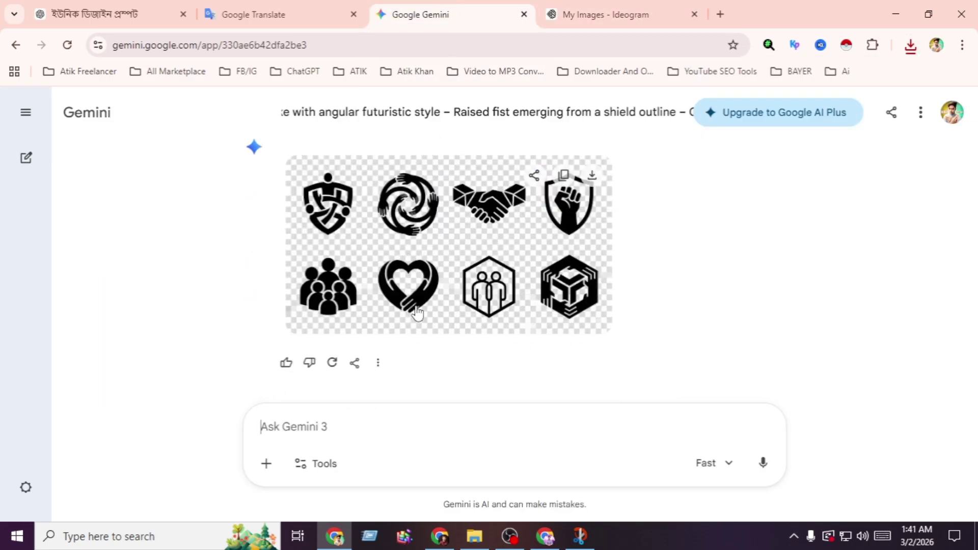
pyautogui.scroll(1, 611, 321)
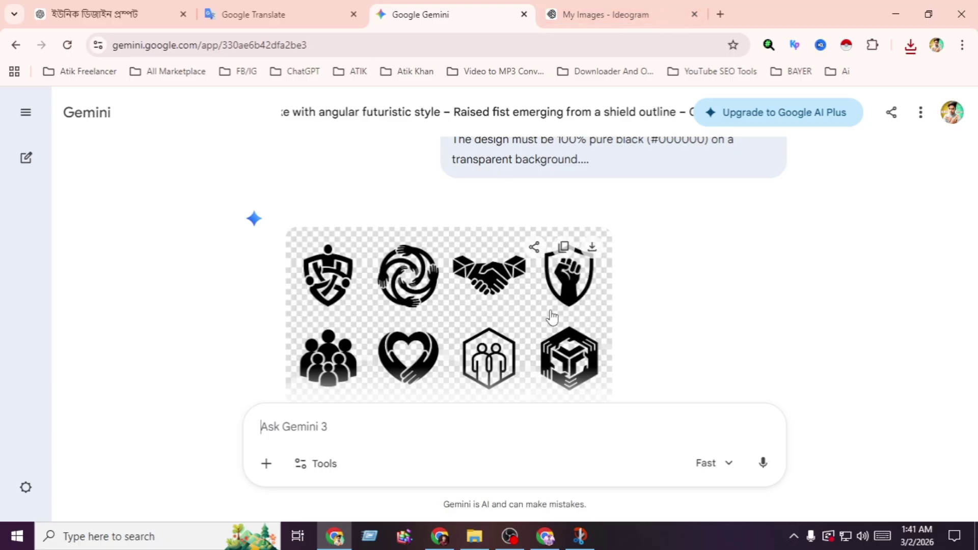
# Step: Open Leonardo.Ai in a new browser tab, enter its app and open the Universal Upscaler
pyautogui.click(720, 14)
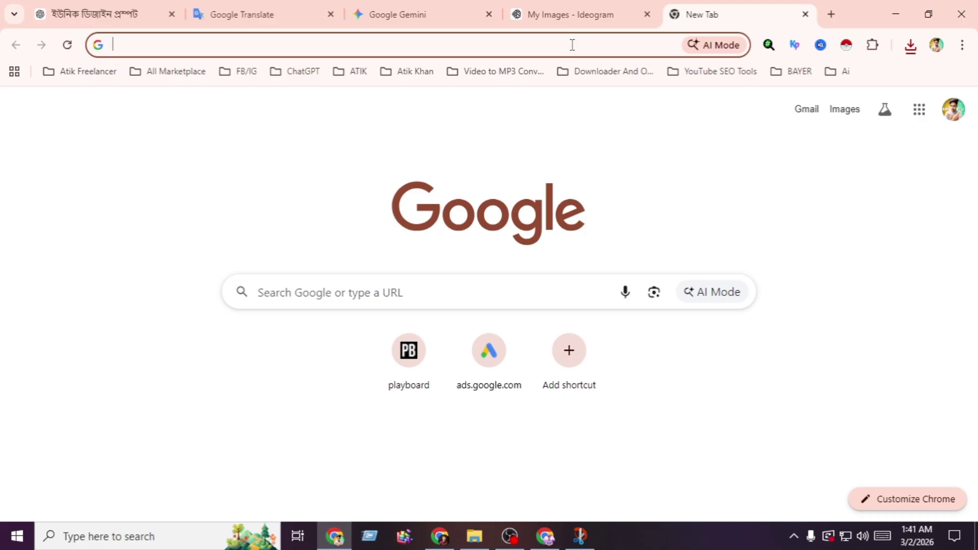
pyautogui.click(572, 44)
pyautogui.write('l')
pyautogui.press('Return')
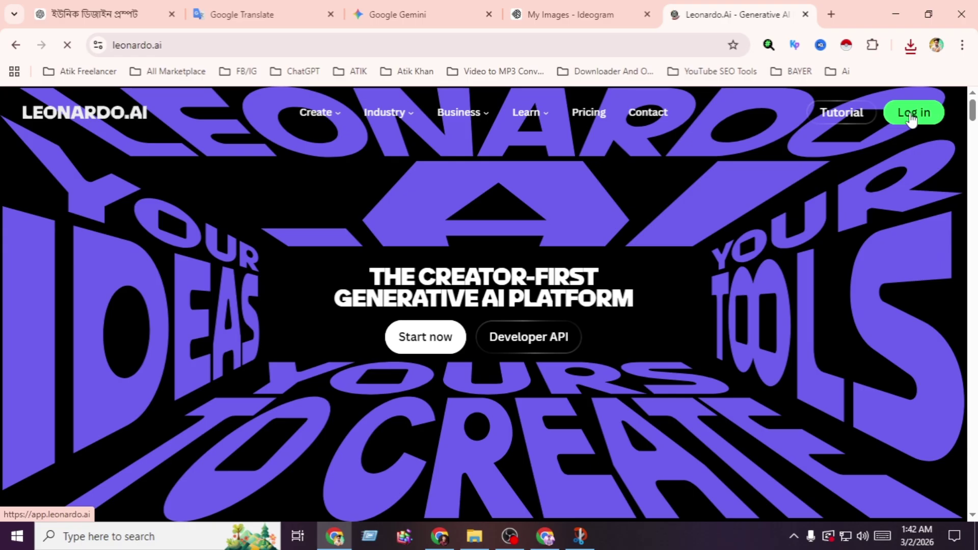
pyautogui.click(410, 338)
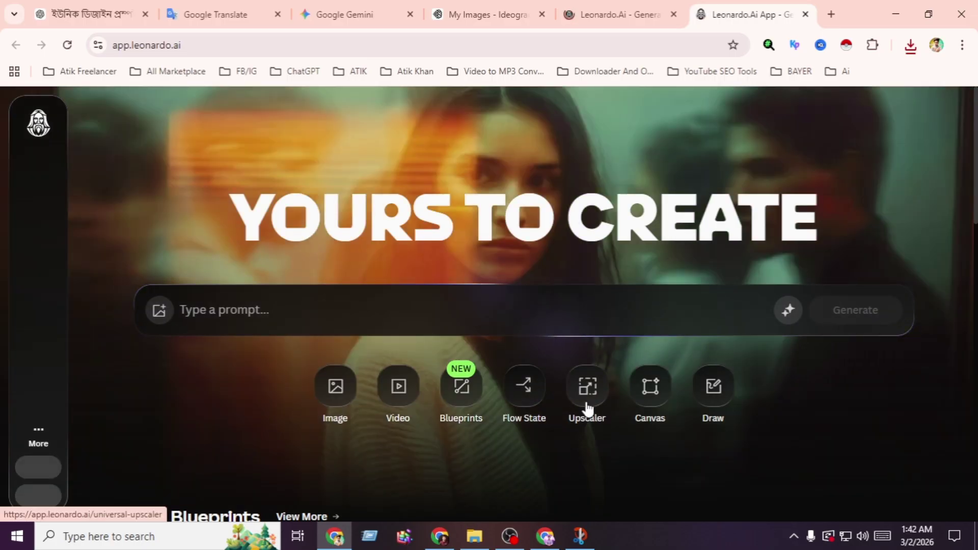
pyautogui.click(554, 415)
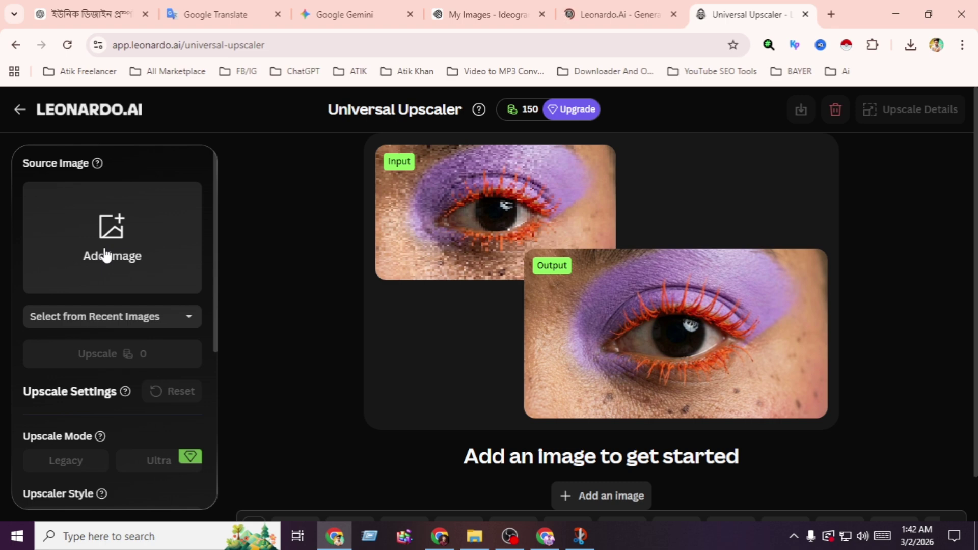
# Step: Upload the "a-collection-of-eight-premium-black-vect" JPEG from the Downloads folder as the upscaler's source image
pyautogui.click(106, 255)
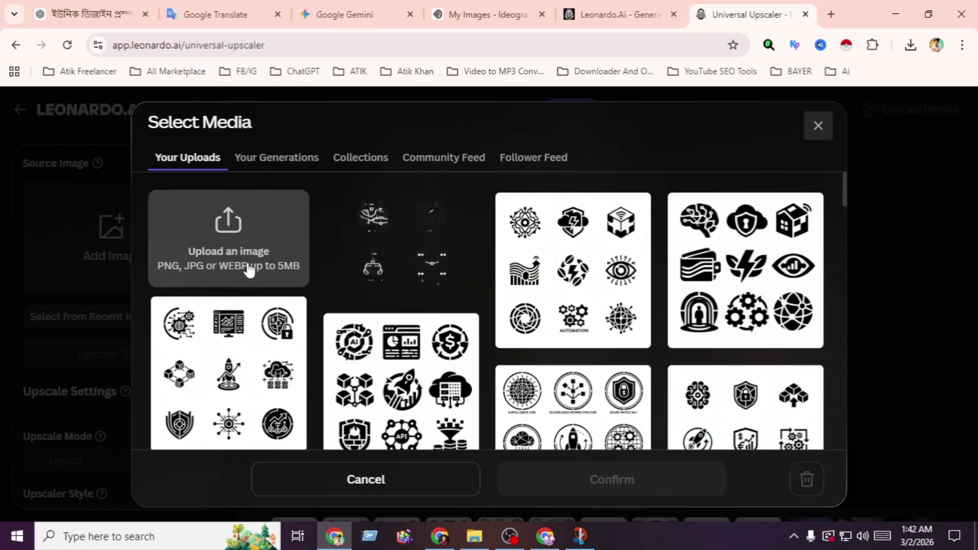
pyautogui.click(229, 229)
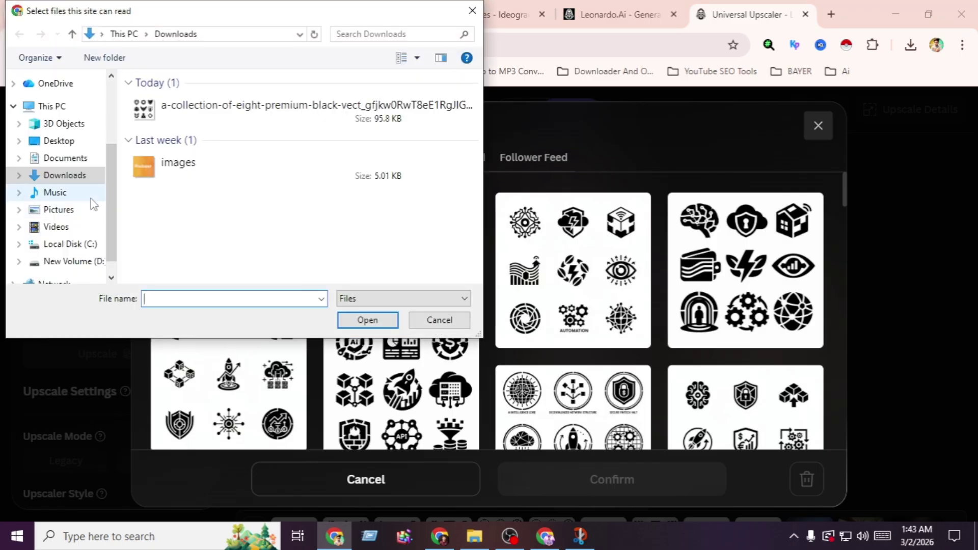
pyautogui.click(72, 174)
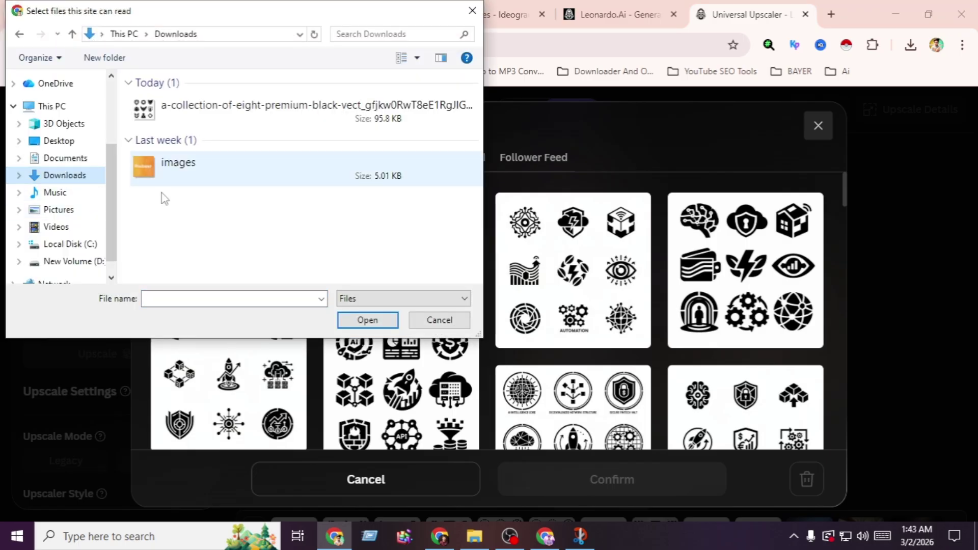
pyautogui.click(402, 58)
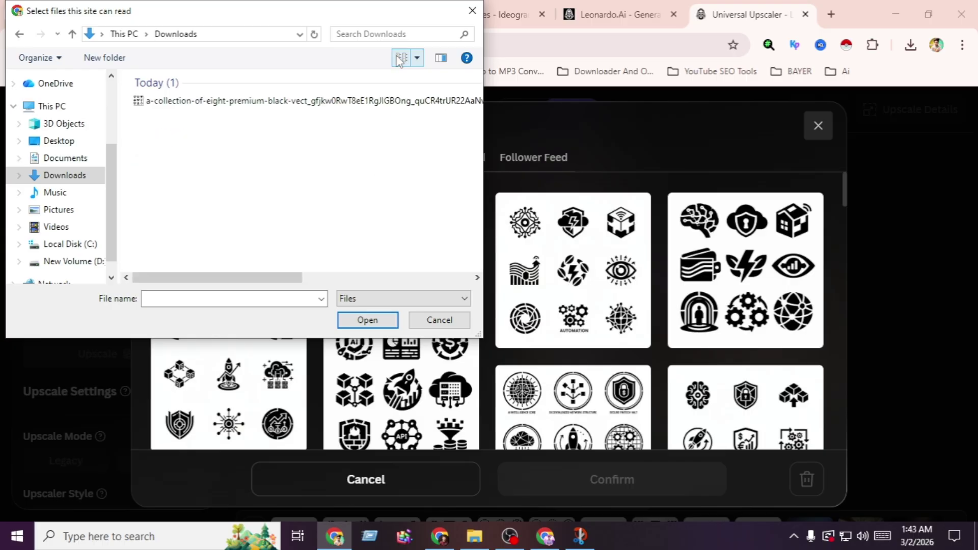
pyautogui.click(402, 57)
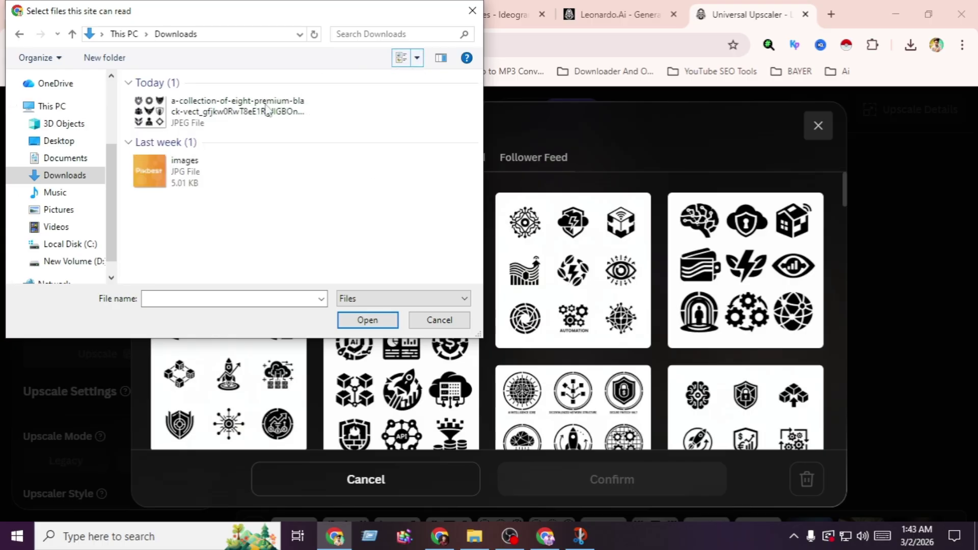
pyautogui.click(204, 128)
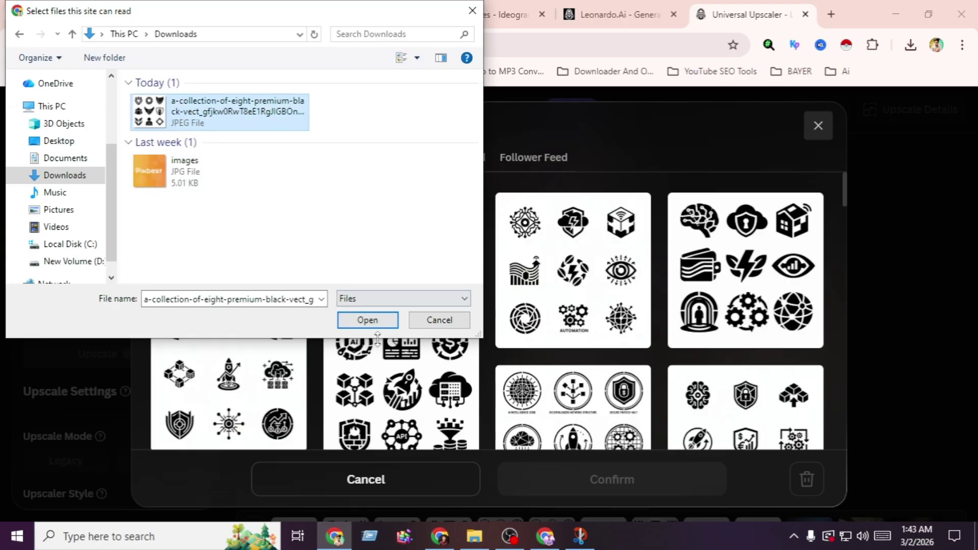
pyautogui.click(365, 320)
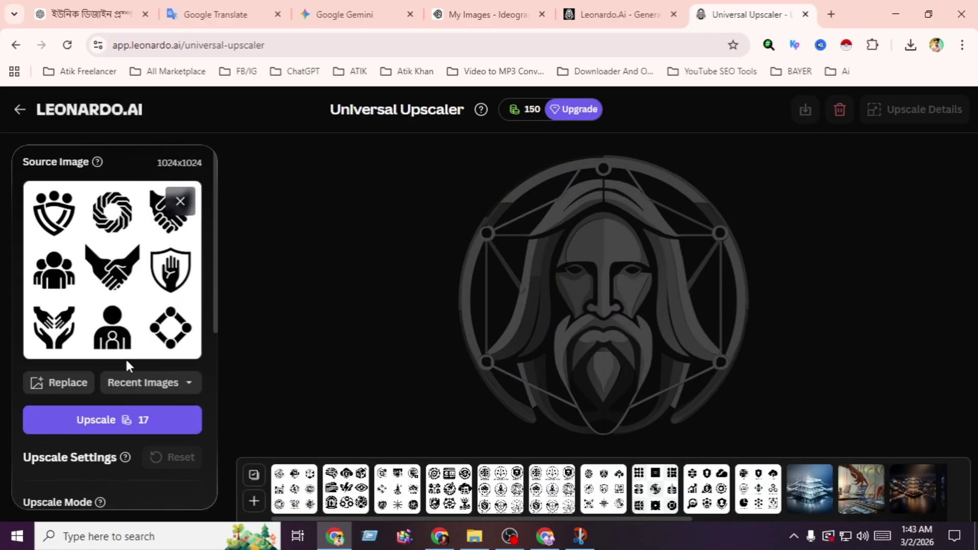
# Step: Set the upscale strength to Ultra and the multiplier to 1.5x, and upscale the icon set image
pyautogui.scroll(-4, 118, 395)
pyautogui.scroll(-3, 118, 402)
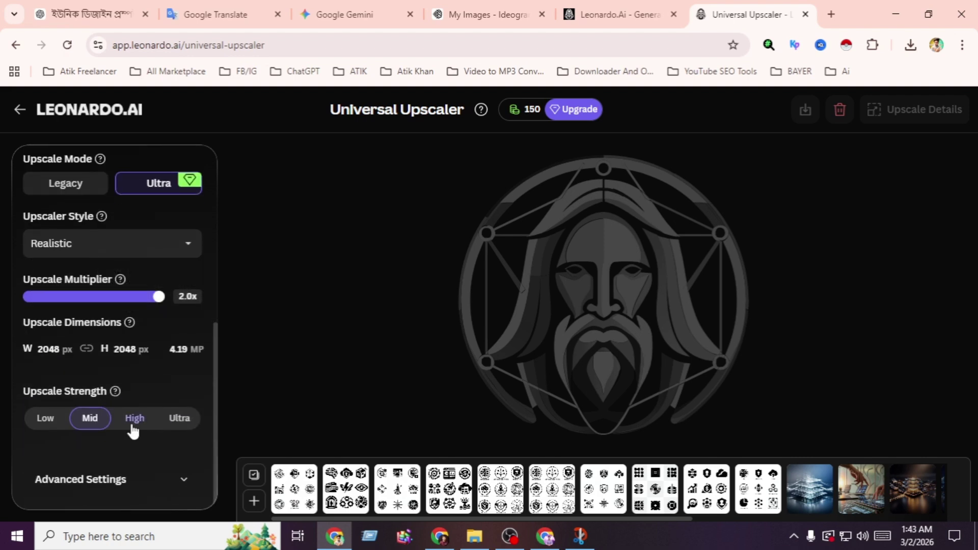
pyautogui.click(179, 421)
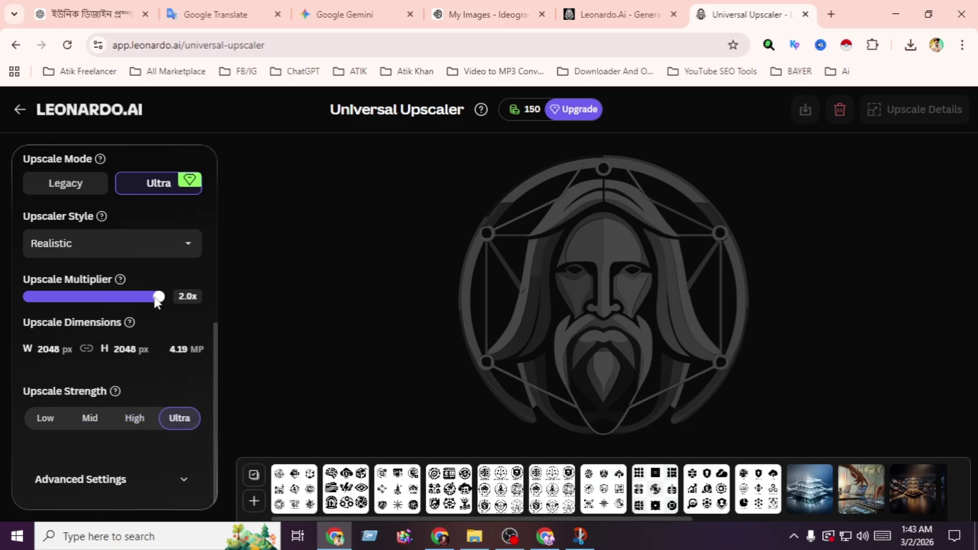
pyautogui.moveTo(158, 299); pyautogui.dragTo(107, 301)
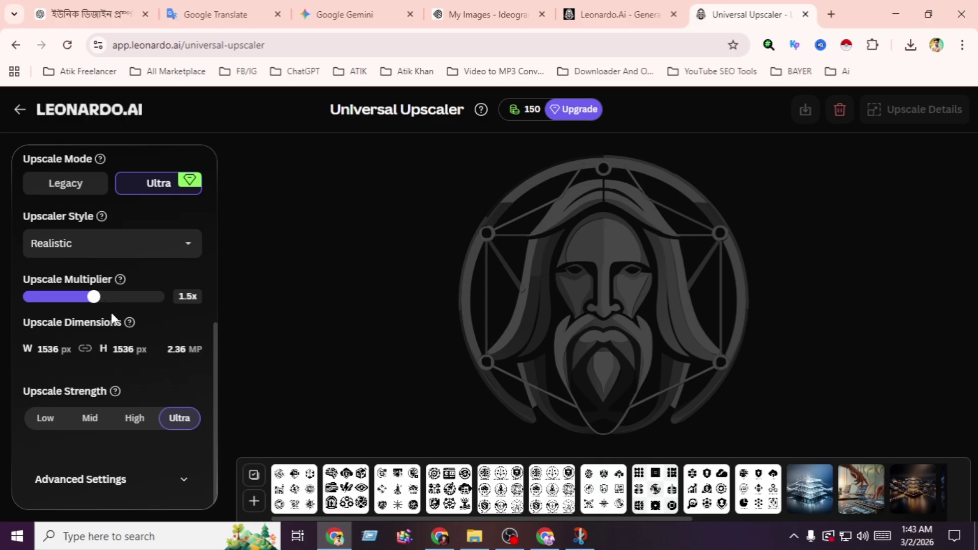
pyautogui.scroll(4, 127, 326)
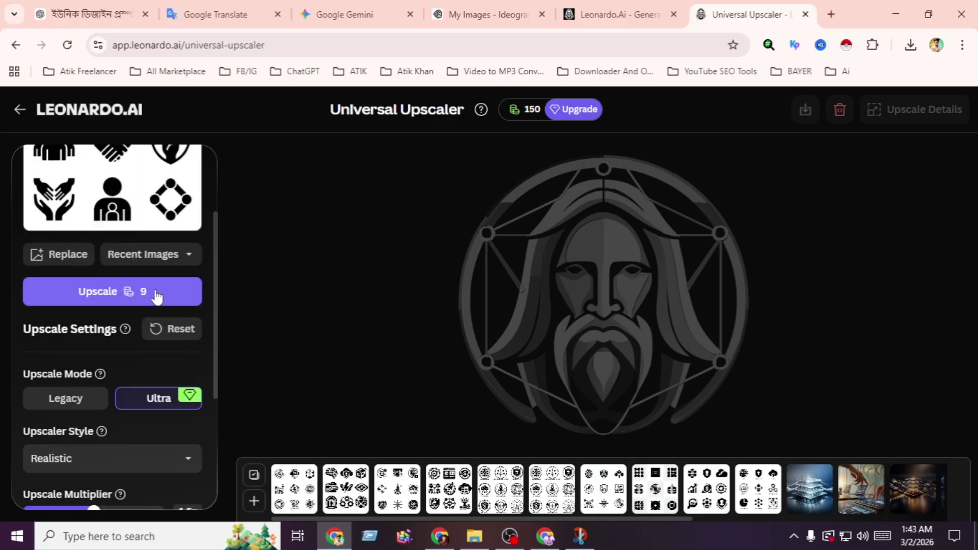
pyautogui.click(155, 294)
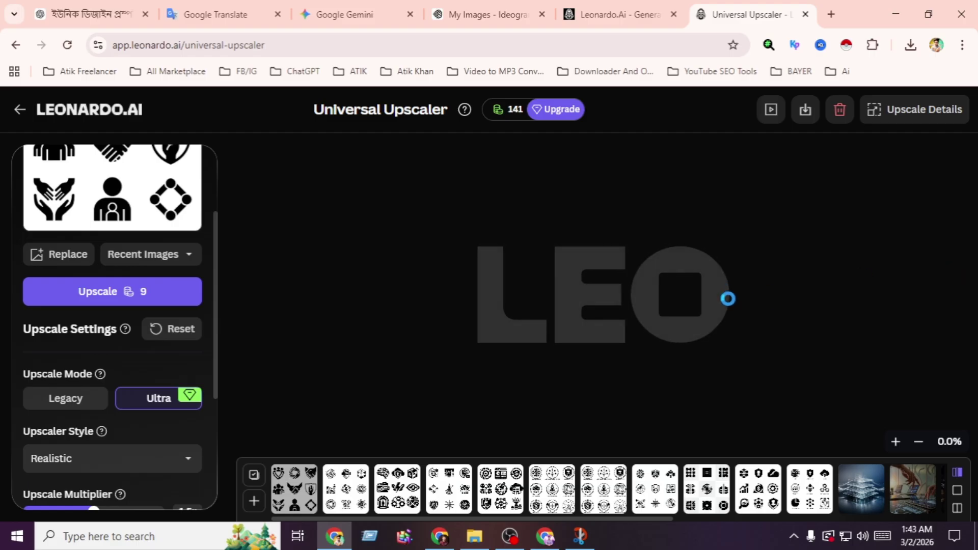
# Step: Compare the original and upscaled versions up close on the central handshake icon, and download the upscaled image
pyautogui.scroll(3, 632, 278)
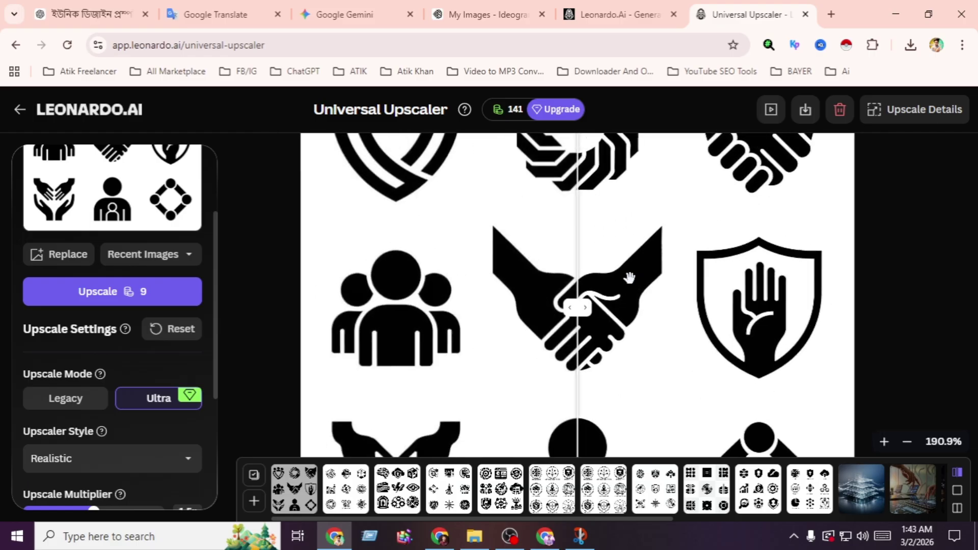
pyautogui.scroll(2, 630, 277)
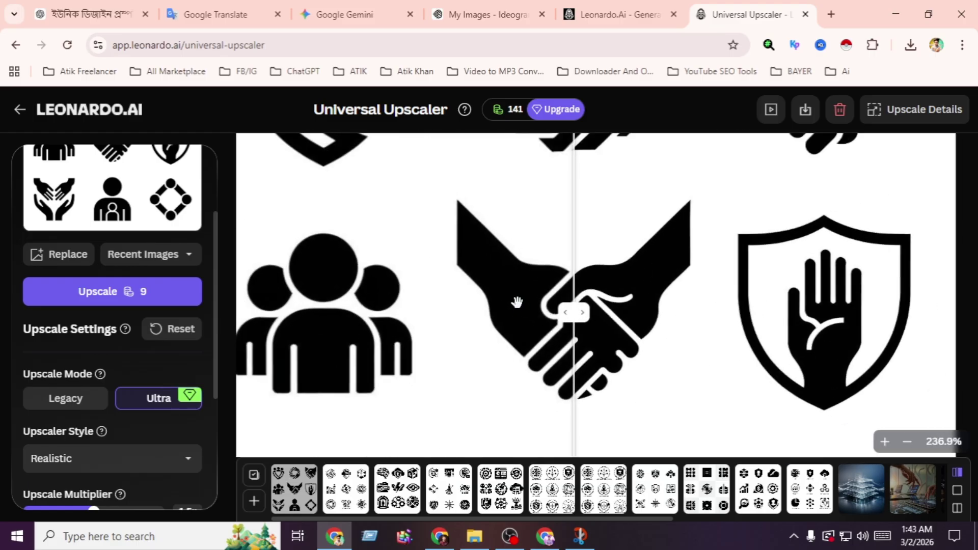
pyautogui.scroll(4, 572, 323)
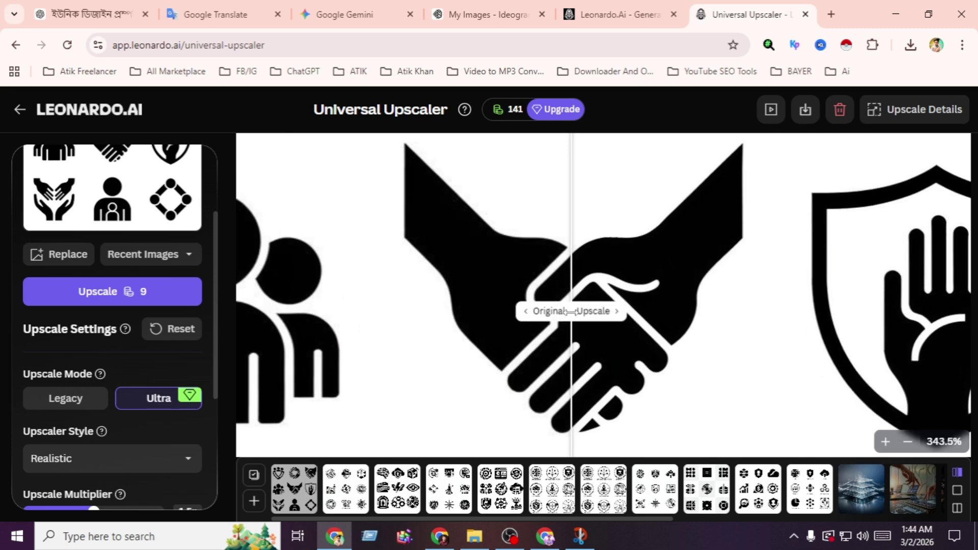
pyautogui.moveTo(564, 313); pyautogui.dragTo(557, 334)
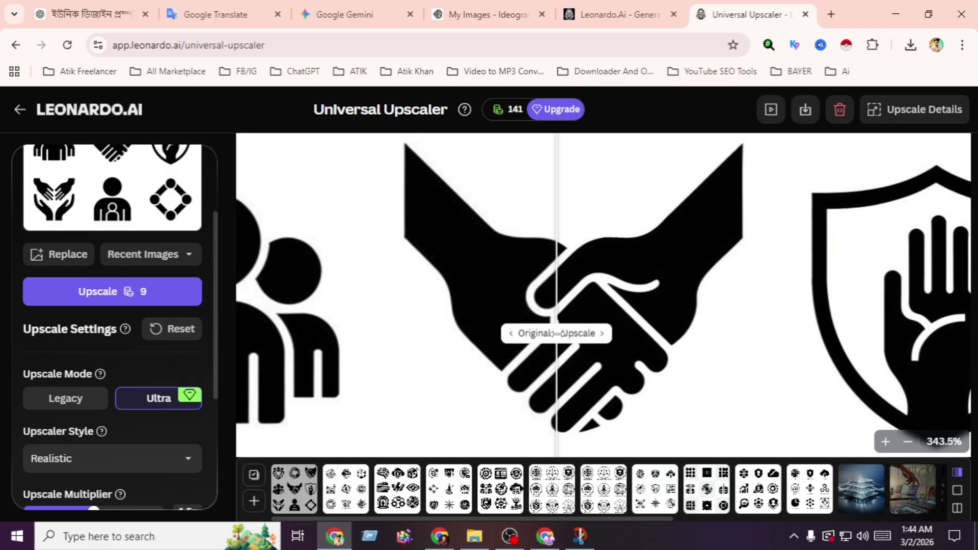
pyautogui.moveTo(557, 334); pyautogui.dragTo(346, 373)
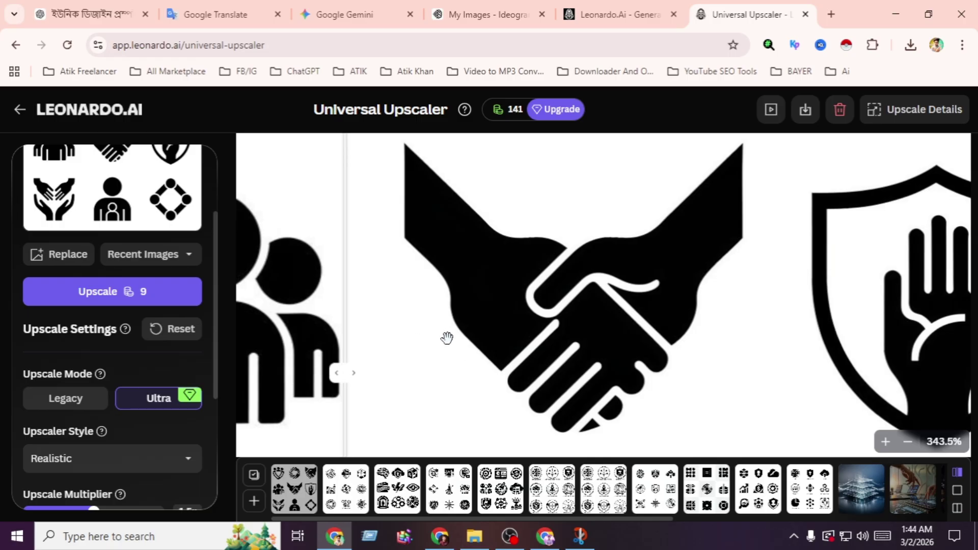
pyautogui.click(808, 115)
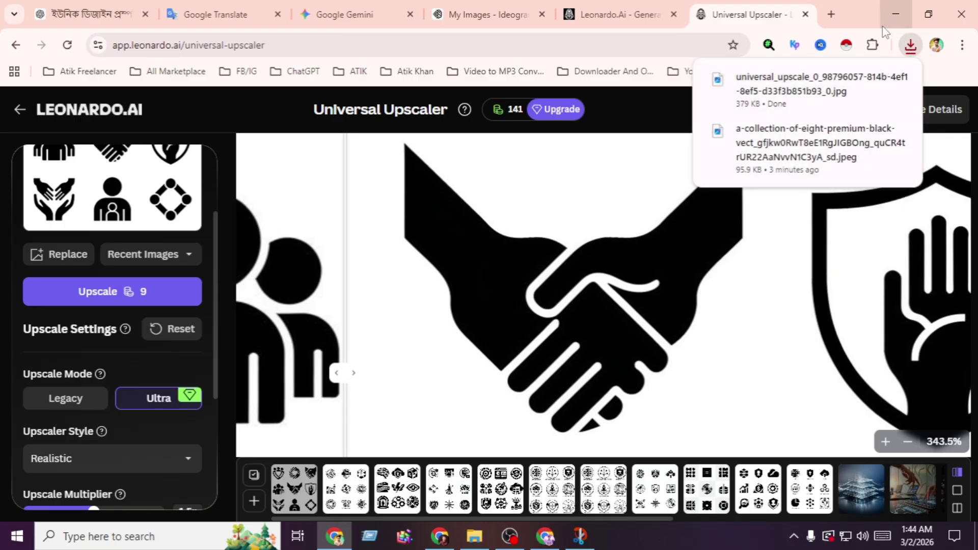
# Step: Launch Adobe Illustrator 2019 and start creating a new document
pyautogui.click(17, 536)
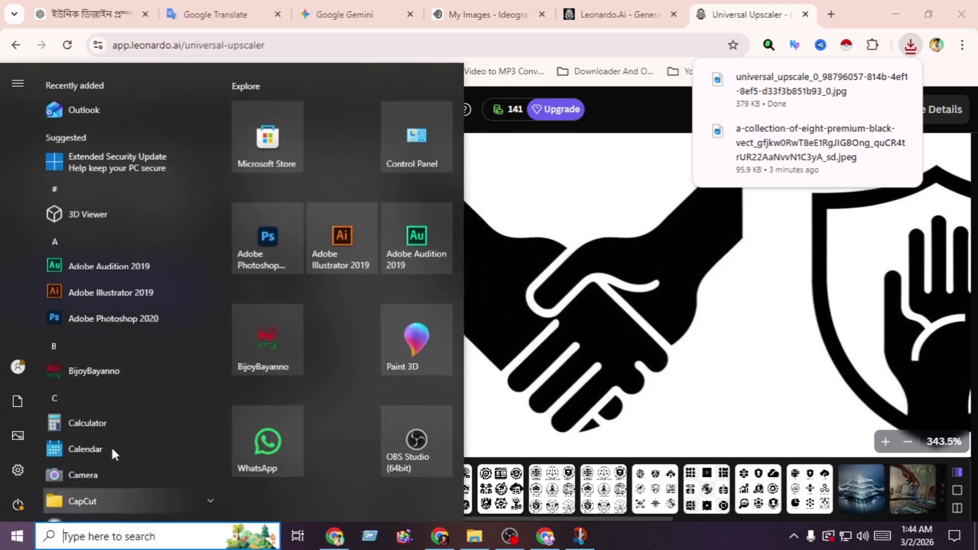
pyautogui.click(354, 248)
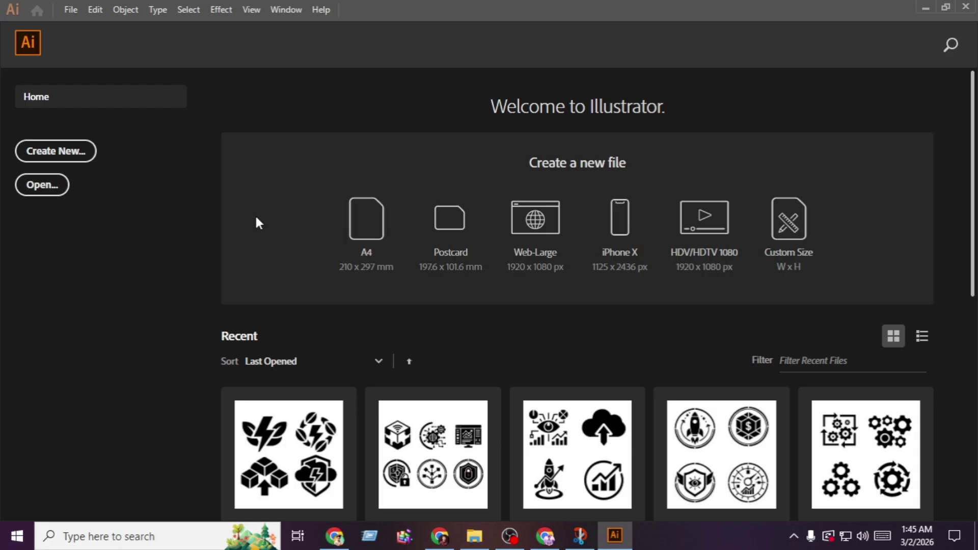
pyautogui.click(57, 155)
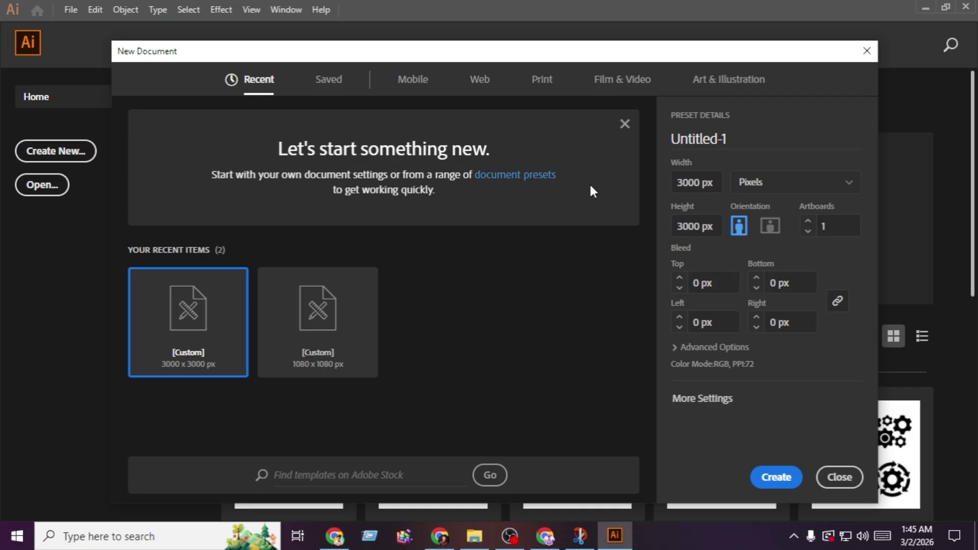
# Step: Base the new document on the Art & Illustration category, with pixels as units and a size of 3000 x 3000 px
pyautogui.click(729, 81)
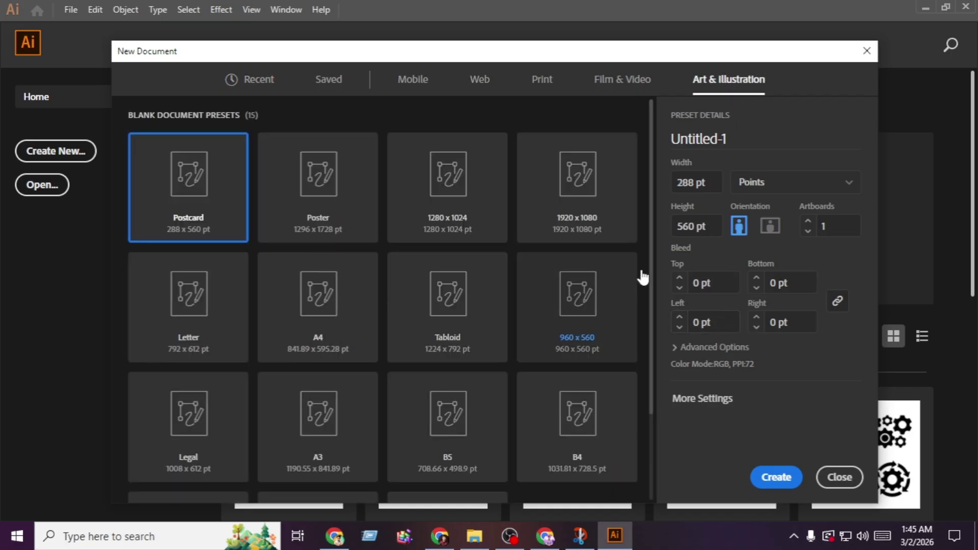
pyautogui.click(795, 191)
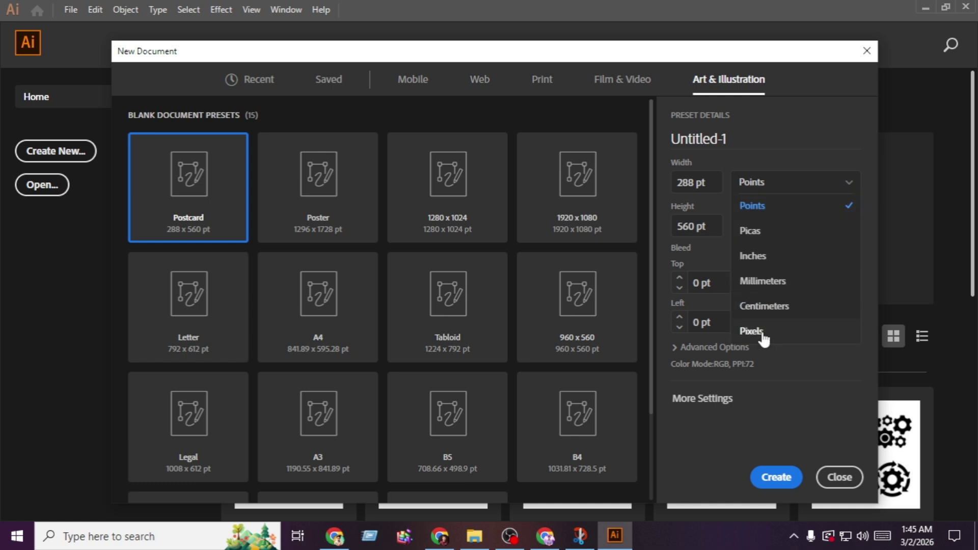
pyautogui.click(704, 332)
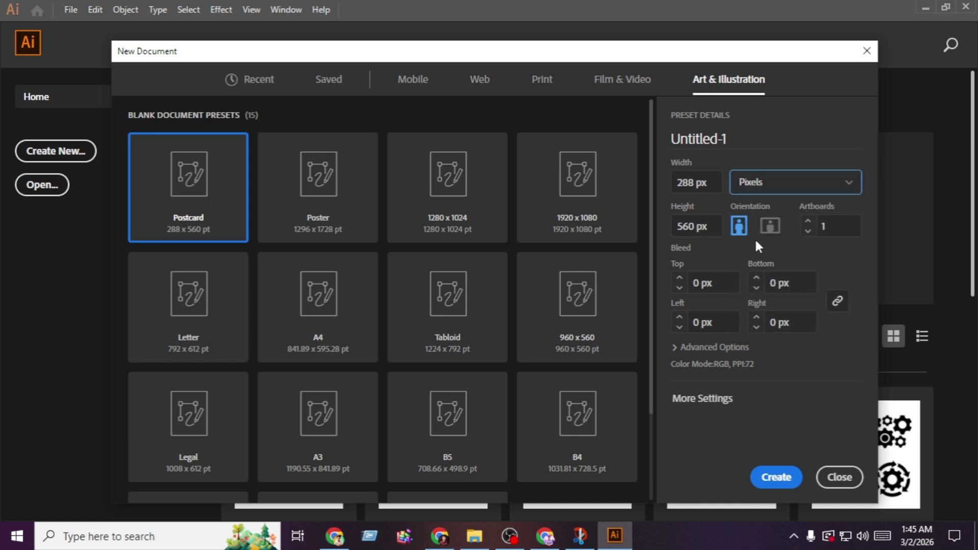
pyautogui.click(690, 182)
pyautogui.write('3')
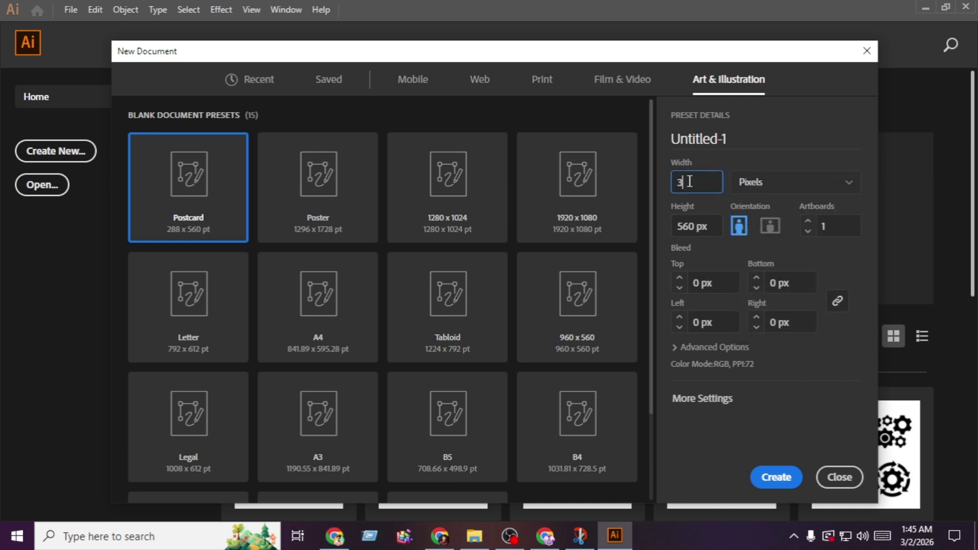
pyautogui.write('000')
pyautogui.click(685, 223)
pyautogui.write('3')
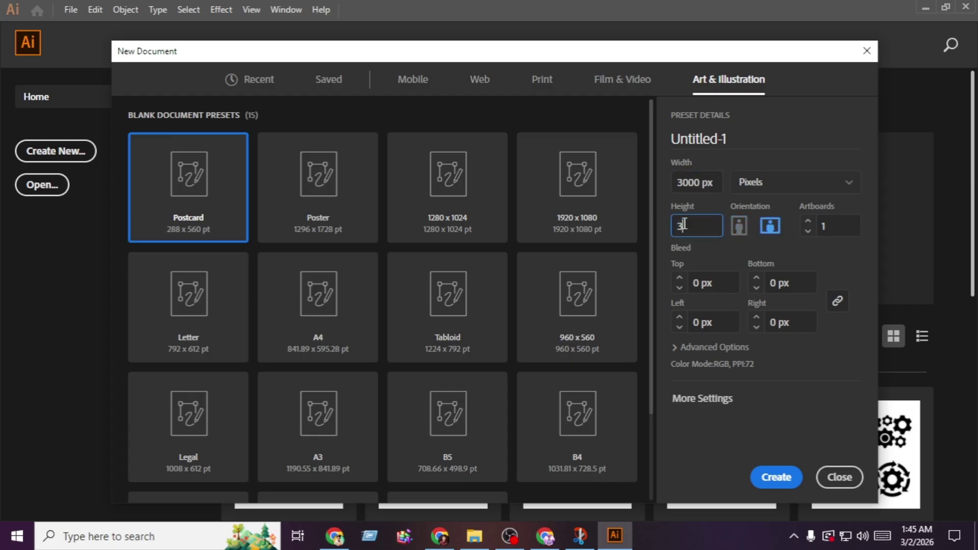
pyautogui.write('000')
# Step: Check the color mode options in the document's additional settings, leave them as they are and create the document
pyautogui.click(701, 402)
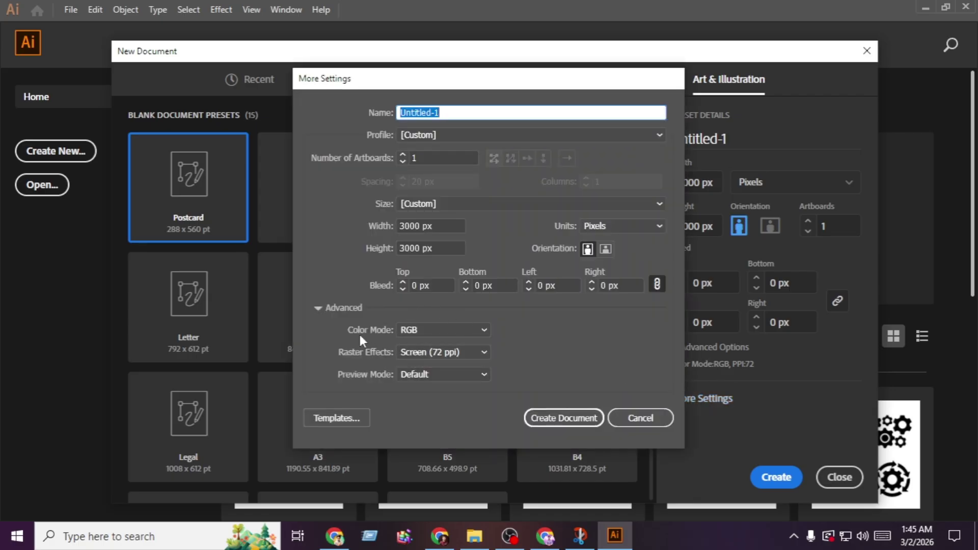
pyautogui.click(460, 332)
pyautogui.click(543, 331)
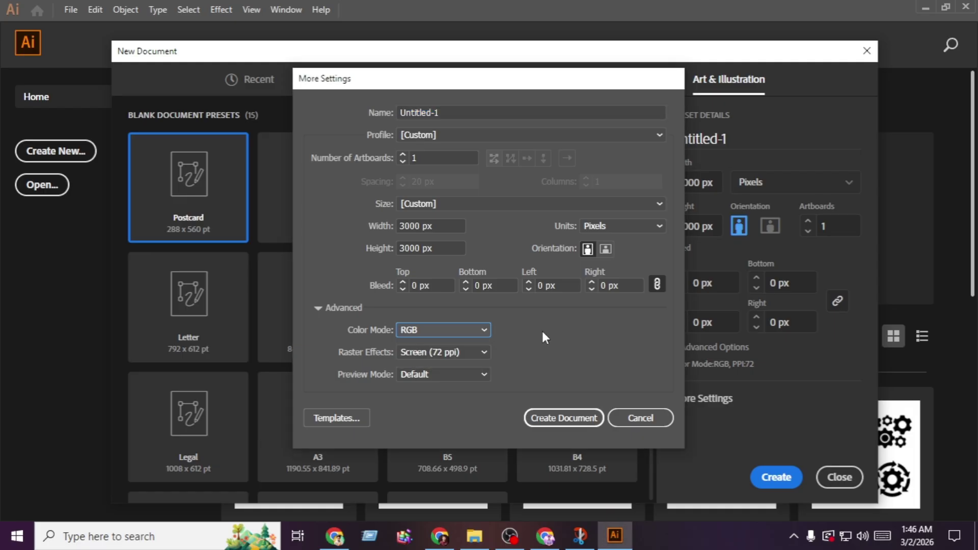
pyautogui.click(641, 418)
pyautogui.click(775, 476)
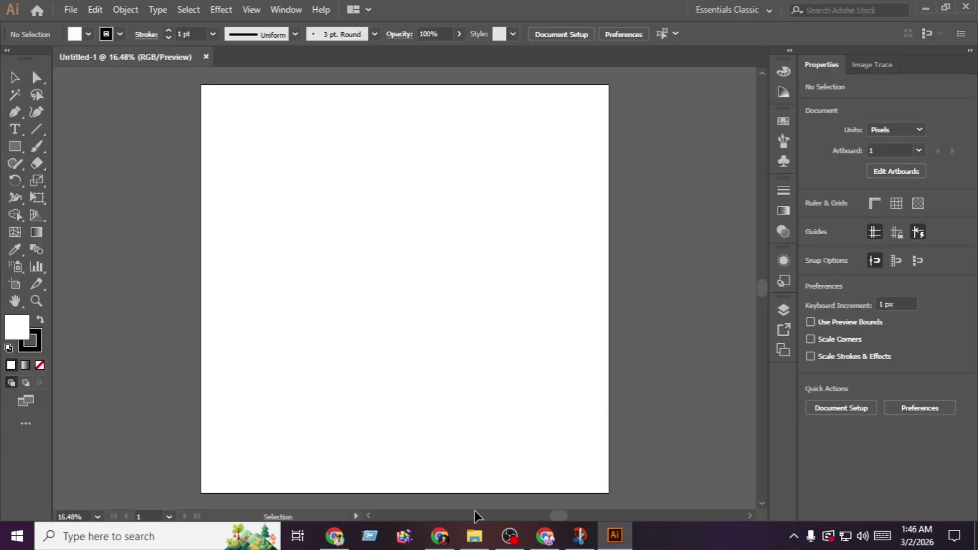
# Step: Place the "universal_upscale_0" JPG from the Downloads folder into the Illustrator document
pyautogui.click(474, 534)
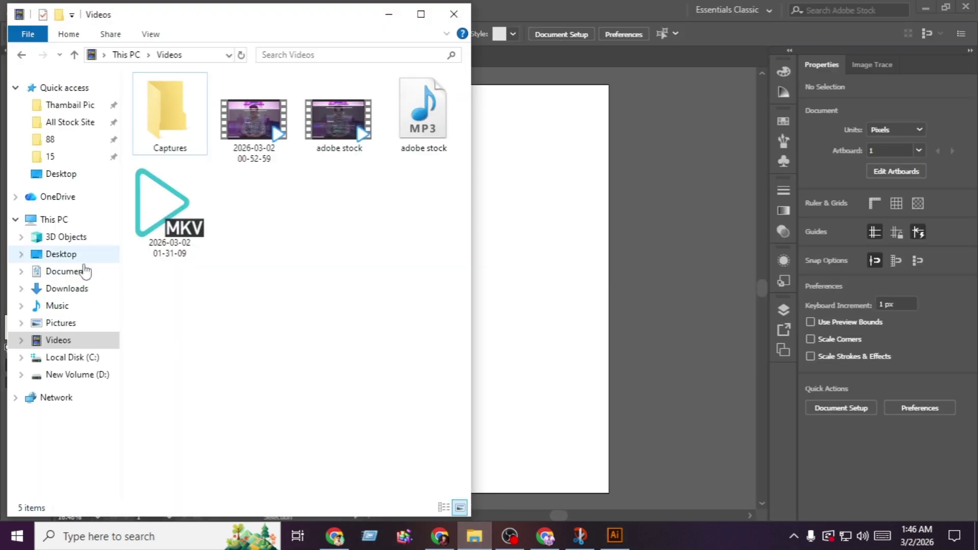
pyautogui.click(67, 288)
pyautogui.click(265, 179)
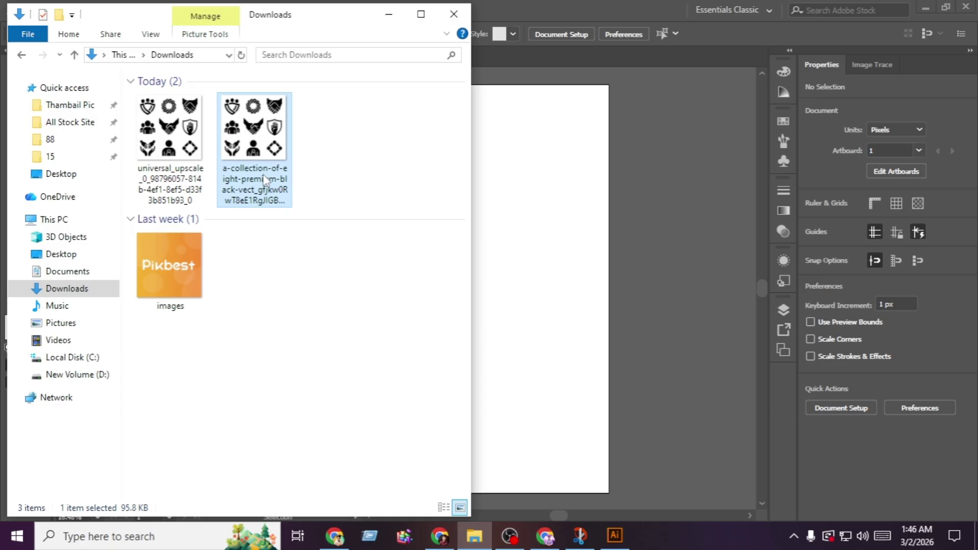
pyautogui.click(161, 169)
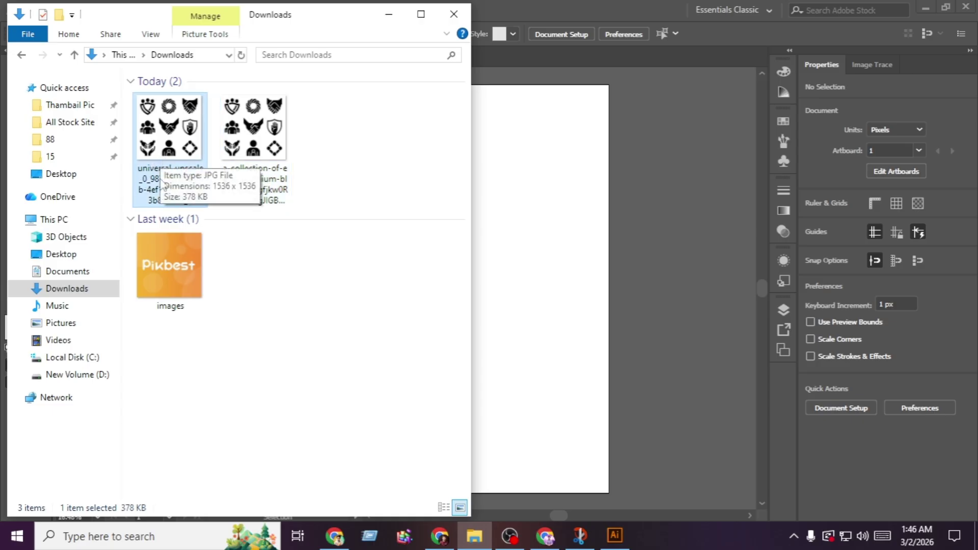
pyautogui.moveTo(156, 131); pyautogui.dragTo(564, 323)
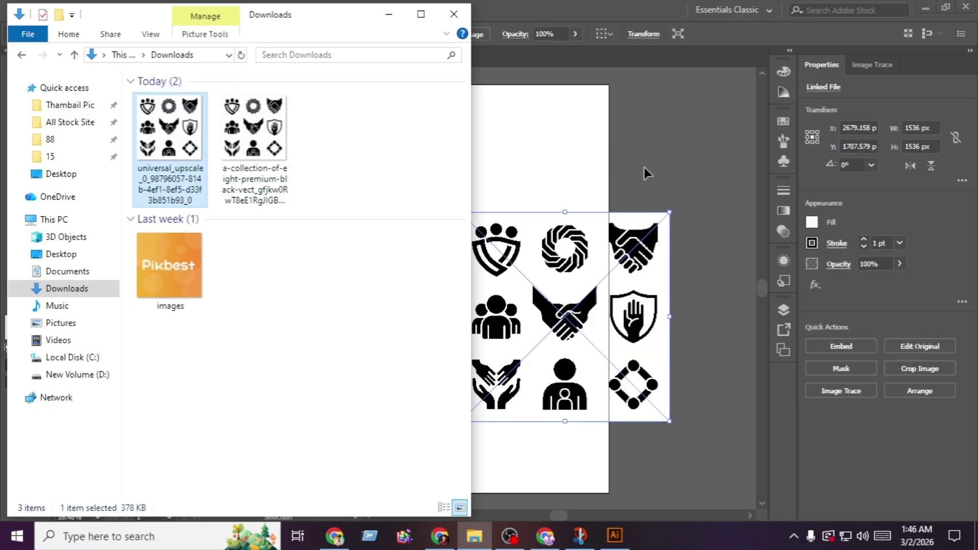
# Step: Move the placed icon image onto the artboard and scale it to fill the full 3000 x 3000 px area
pyautogui.moveTo(586, 263); pyautogui.dragTo(438, 258)
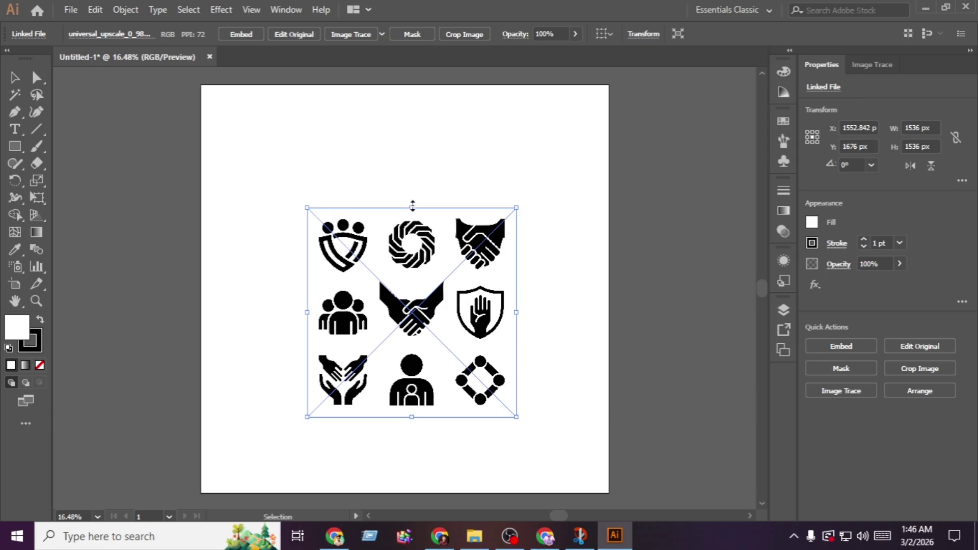
pyautogui.moveTo(413, 208); pyautogui.dragTo(412, 84)
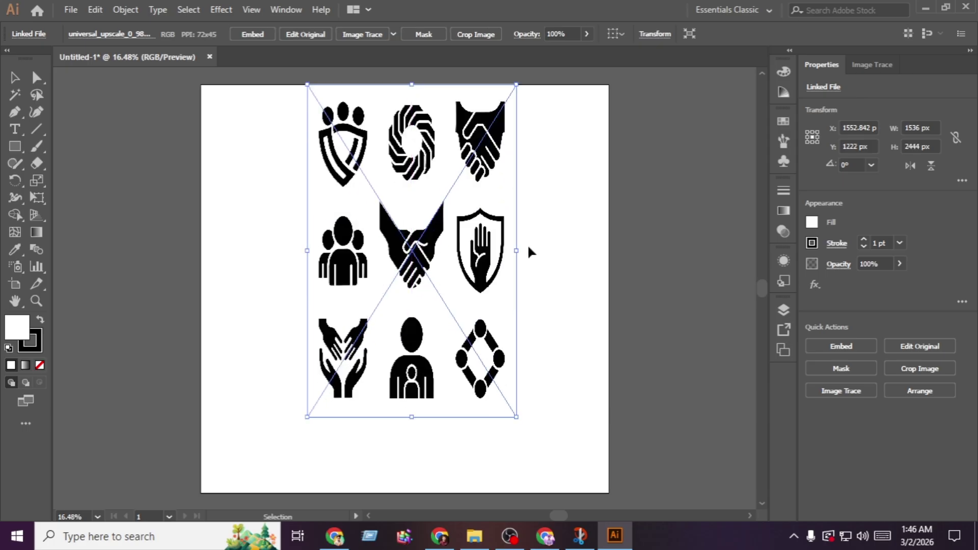
pyautogui.moveTo(518, 251); pyautogui.dragTo(578, 322)
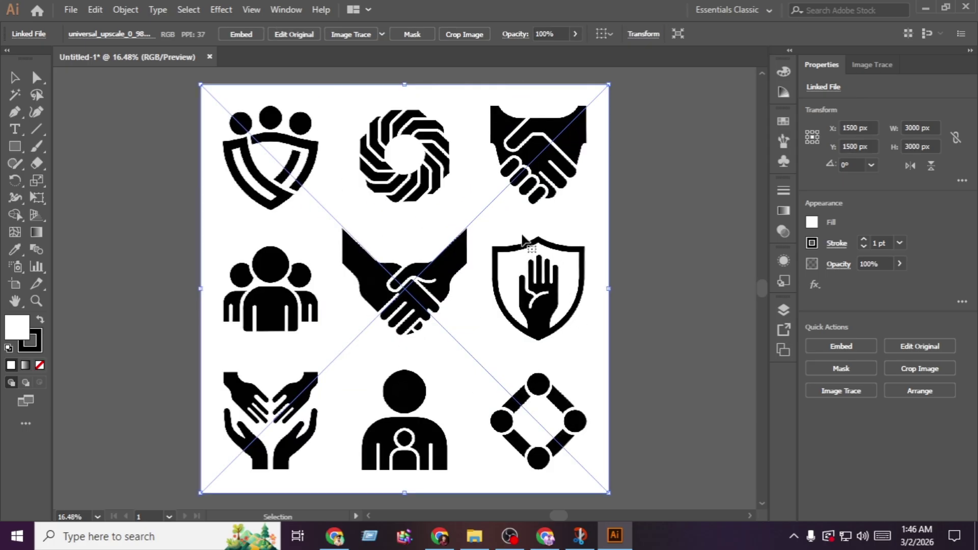
# Step: Image Trace the icon set with the Black and White Logo preset and lower the Paths value to 46%
pyautogui.click(287, 10)
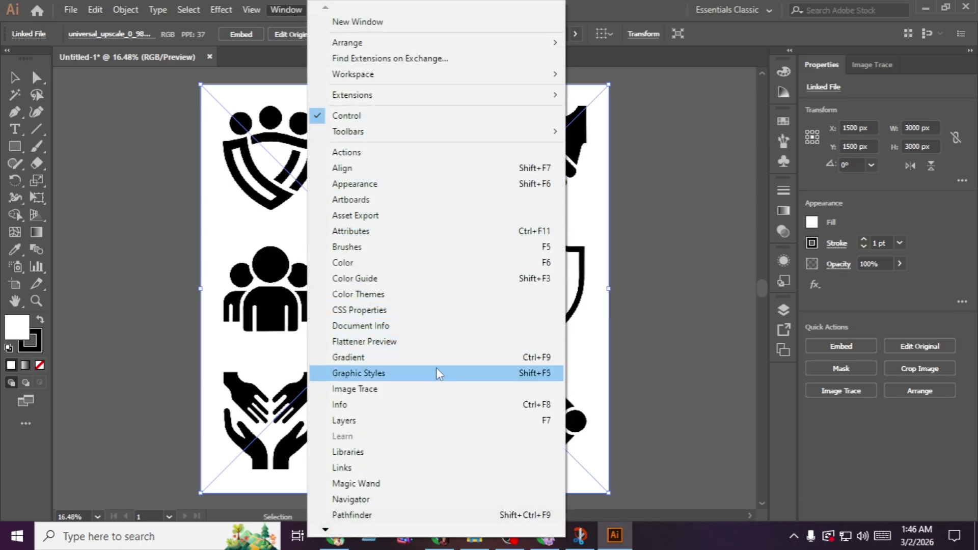
pyautogui.click(431, 396)
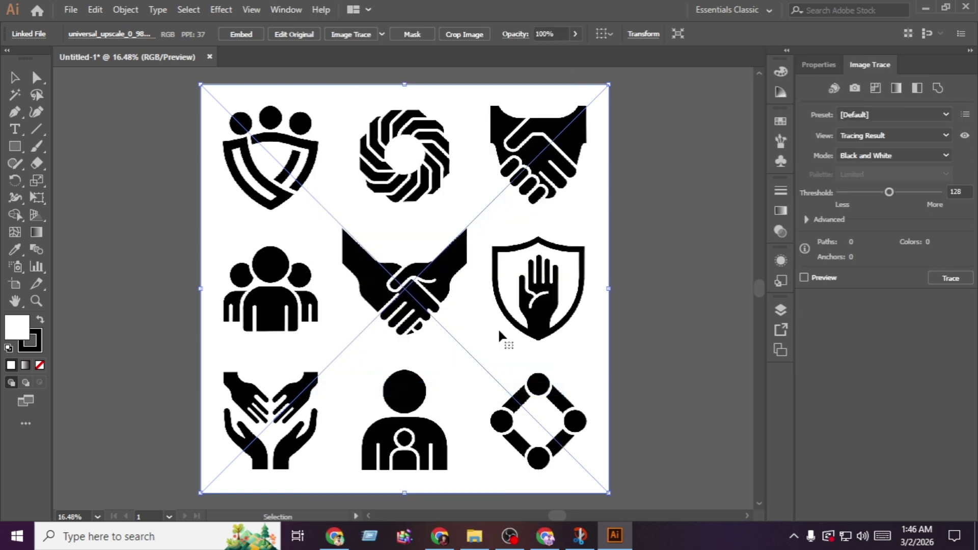
pyautogui.click(807, 219)
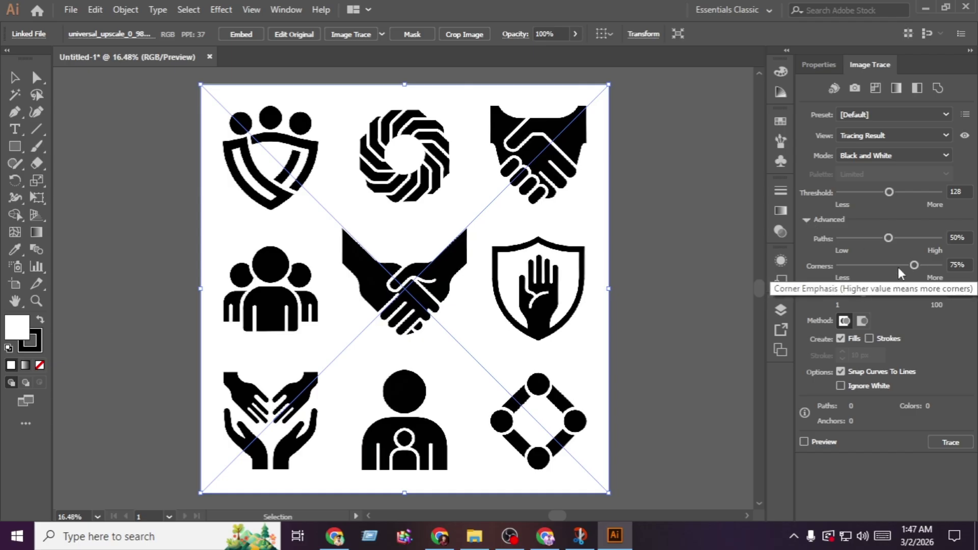
pyautogui.click(945, 115)
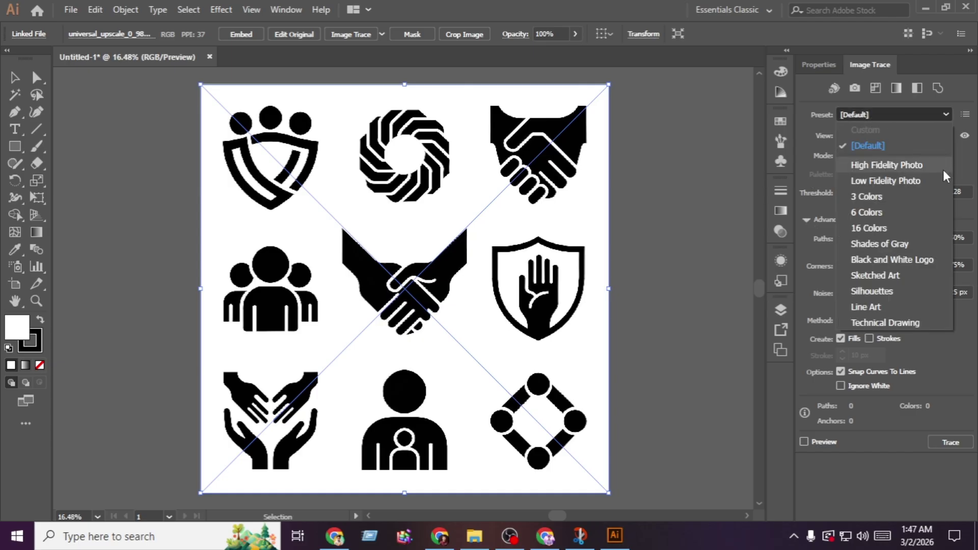
pyautogui.click(907, 261)
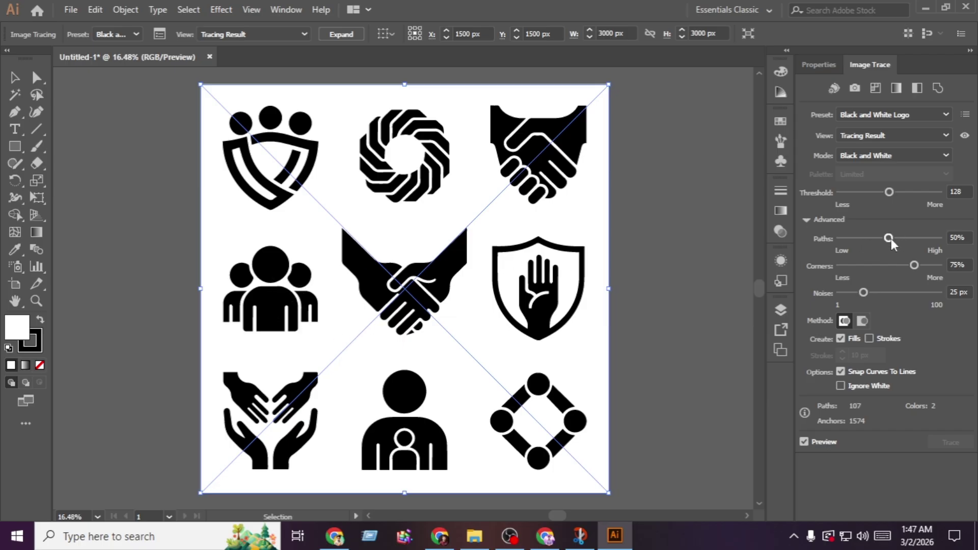
pyautogui.moveTo(892, 241); pyautogui.dragTo(890, 247)
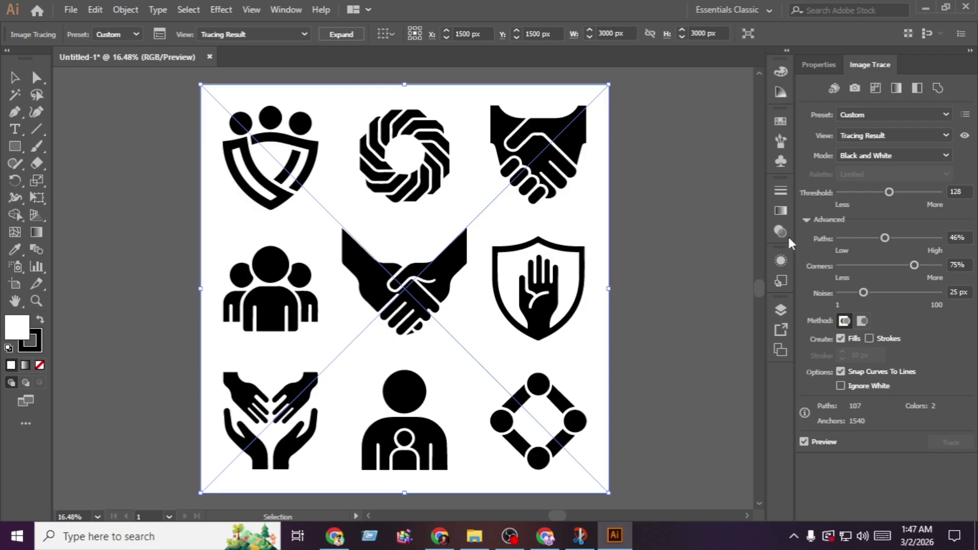
# Step: Expand the traced icon set into vector paths, ungroup them and clear the selection
pyautogui.click(820, 70)
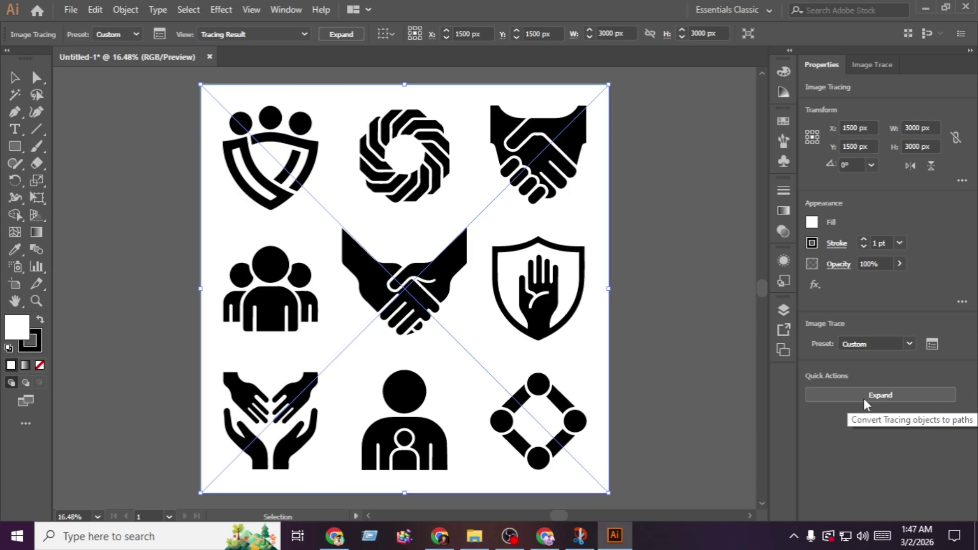
pyautogui.click(126, 10)
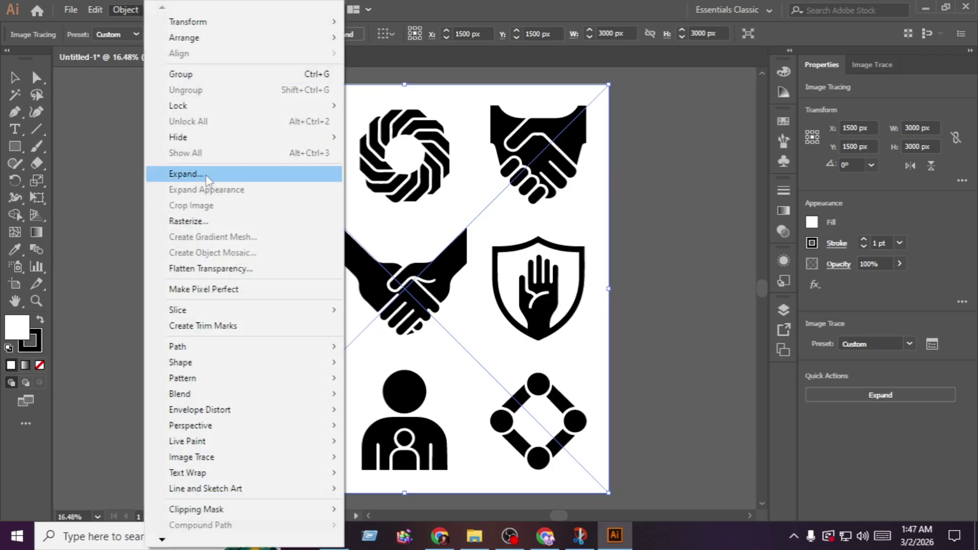
pyautogui.click(877, 397)
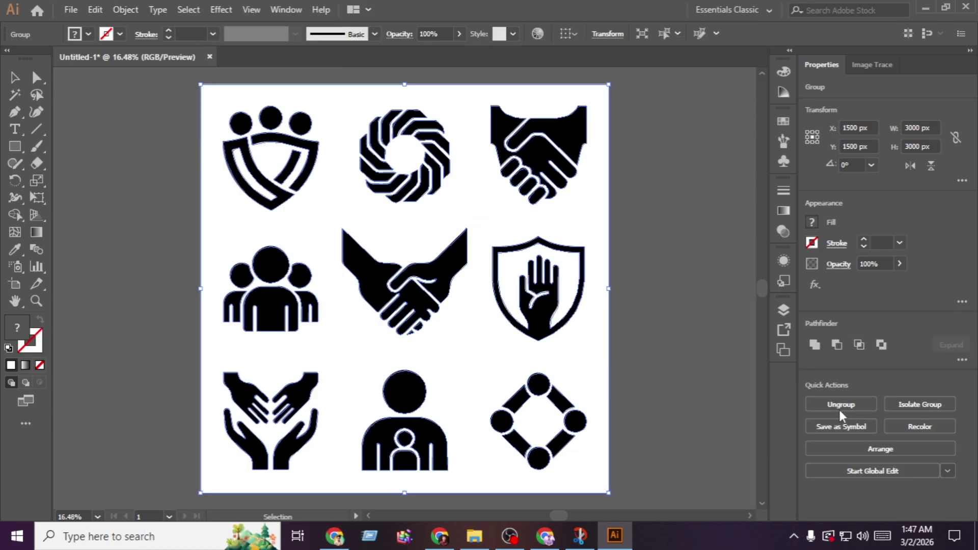
pyautogui.click(817, 408)
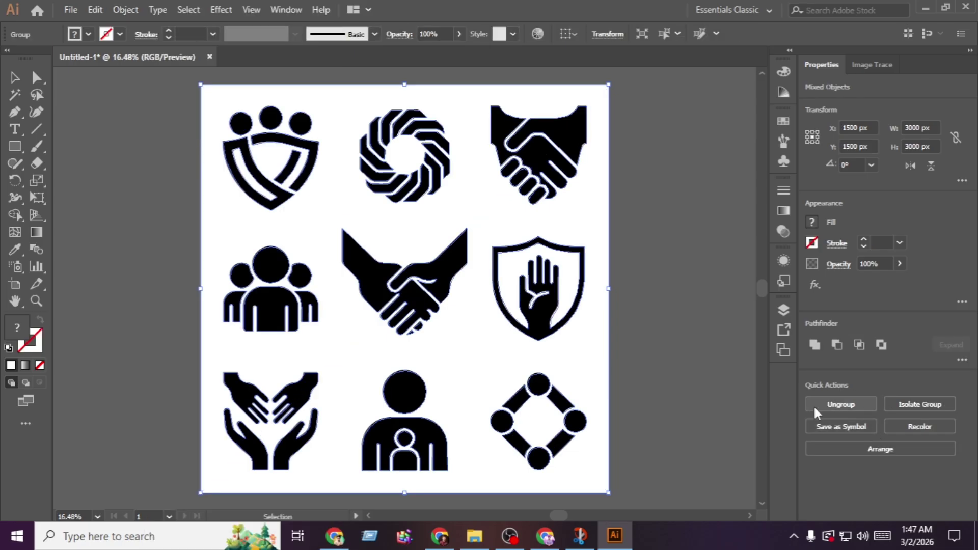
pyautogui.click(658, 409)
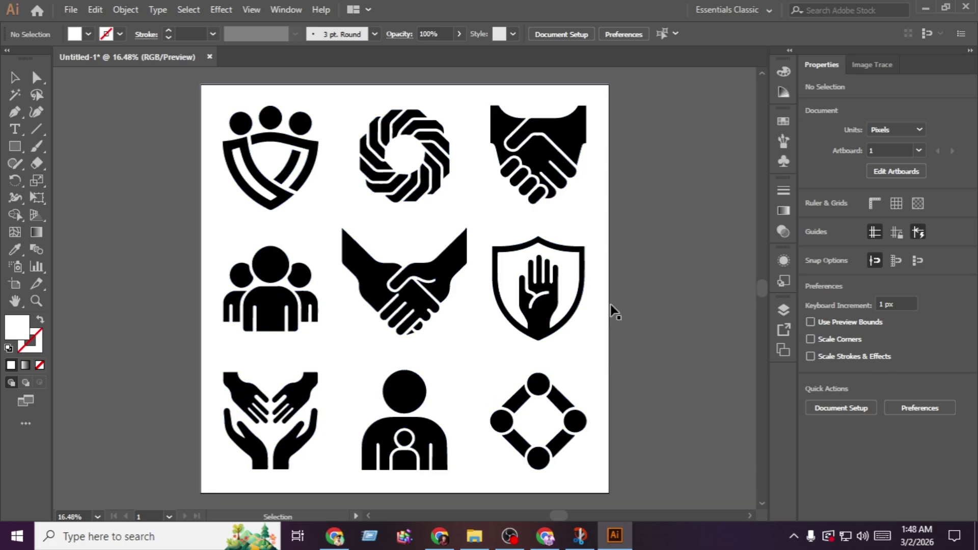
# Step: Try moving one arm of the central handshake icon off the artboard, and undo the move
pyautogui.click(442, 274)
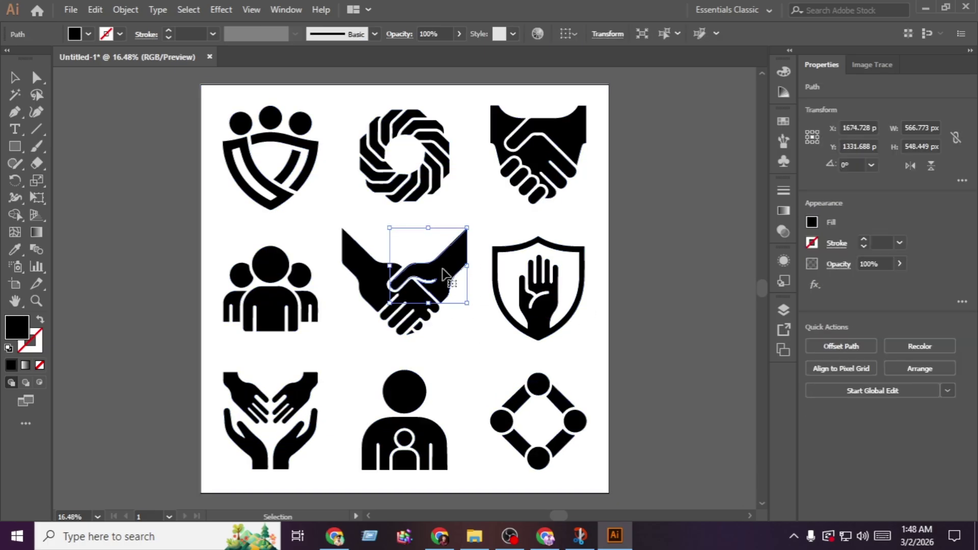
pyautogui.moveTo(442, 274); pyautogui.dragTo(656, 210)
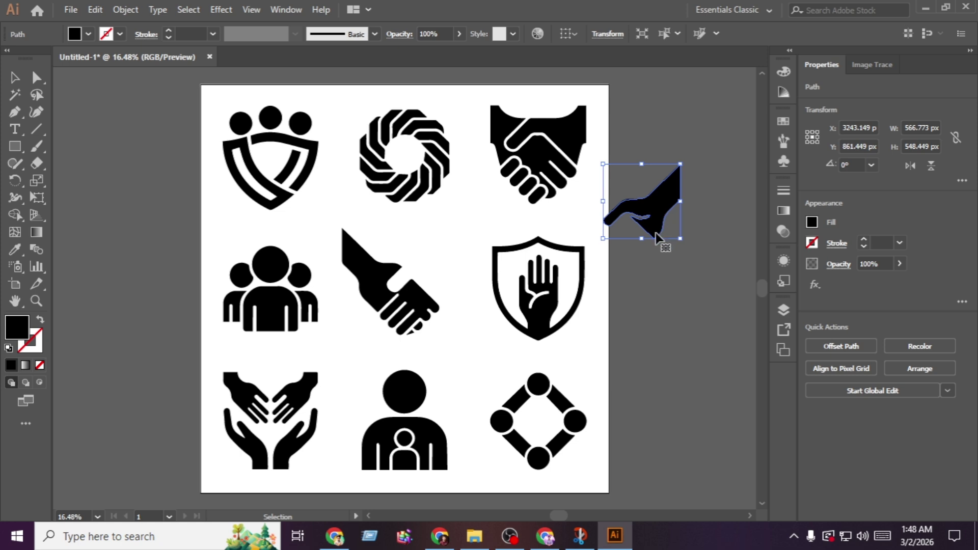
pyautogui.hotkey('ctrl', 'z')
pyautogui.click(665, 289)
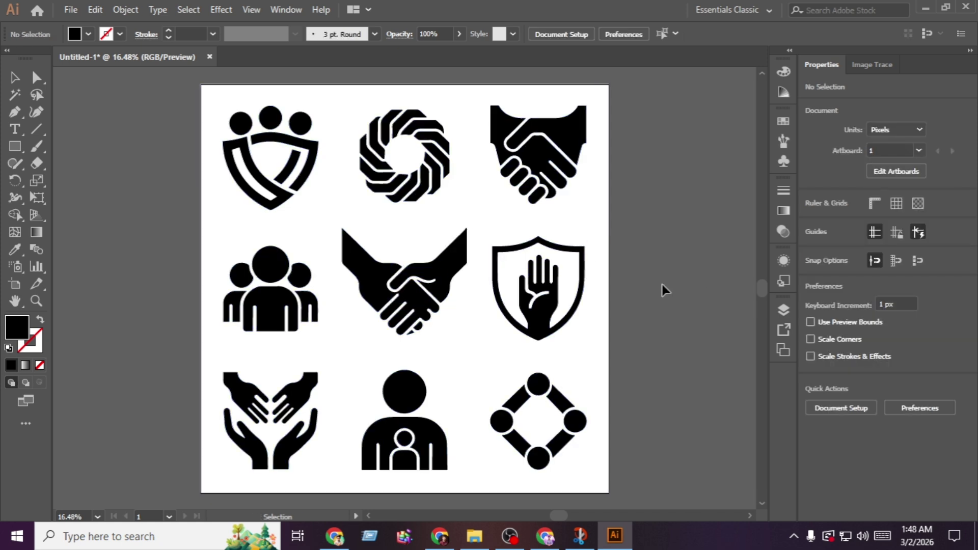
# Step: Examine the traced edges and line ends of the central handshake icon up close at 150% zoom
pyautogui.press('a')
pyautogui.hotkey('ctrl', '+')
pyautogui.hotkey('ctrl', '+')
pyautogui.hotkey('ctrl', '+')
pyautogui.hotkey('ctrl', '+')
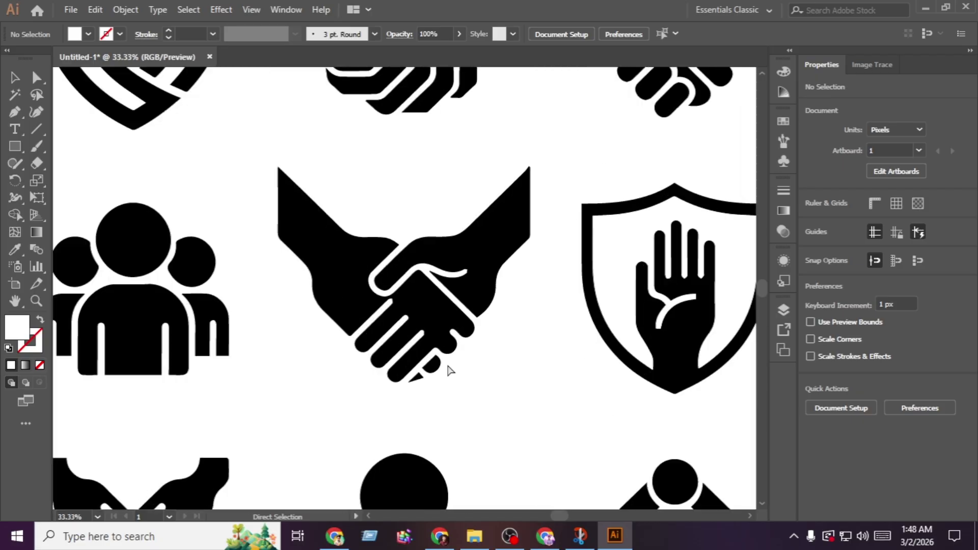
pyautogui.hotkey('ctrl', '+')
pyautogui.press('v')
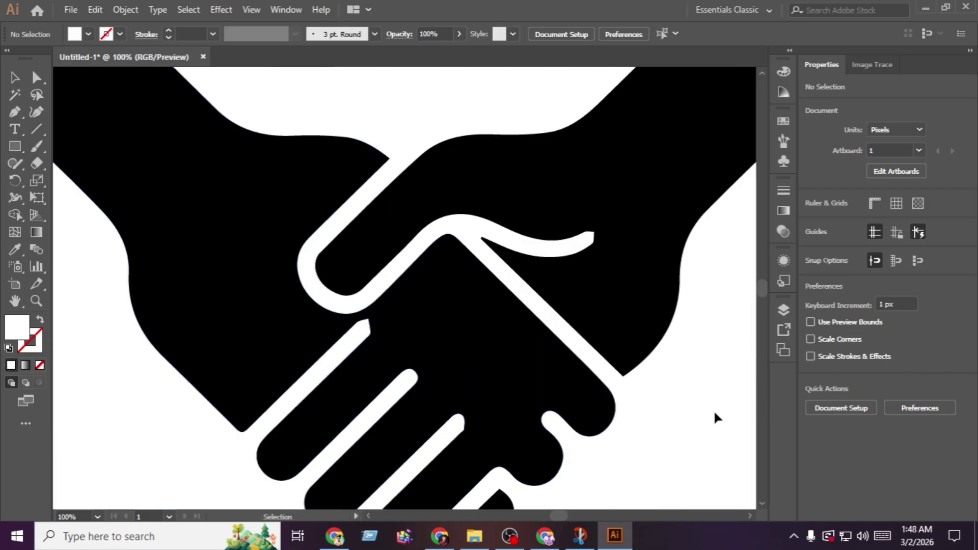
pyautogui.hotkey('ctrl', '+')
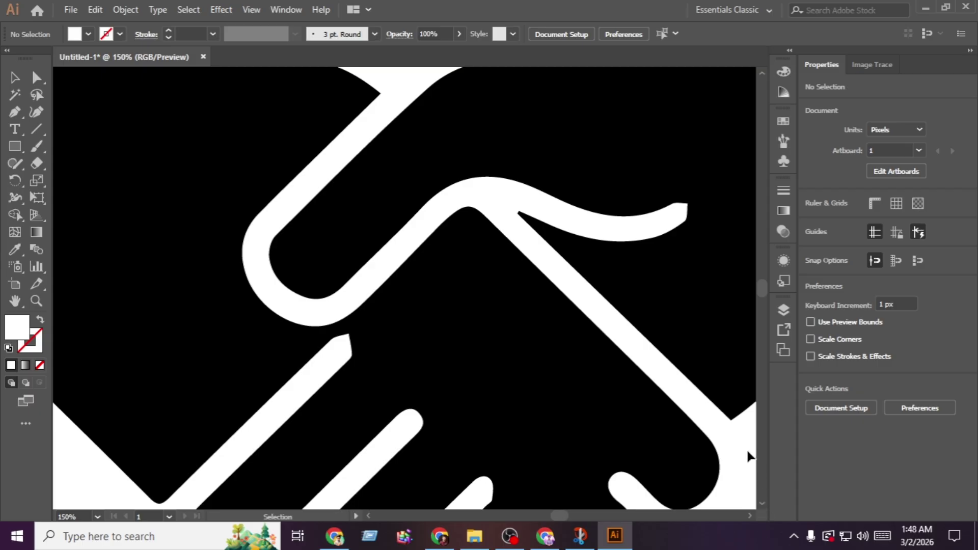
# Step: Examine the traced edges of the three-person group icon up close and fit the whole artboard in view
pyautogui.hotkey('ctrl', '-')
pyautogui.hotkey('ctrl', '-')
pyautogui.hotkey('ctrl', '-')
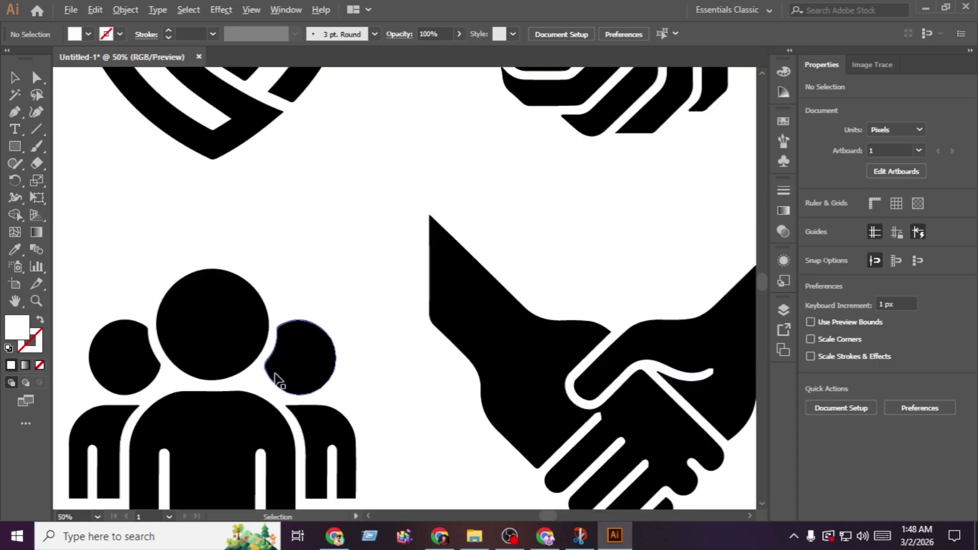
pyautogui.scroll(3, 269, 363)
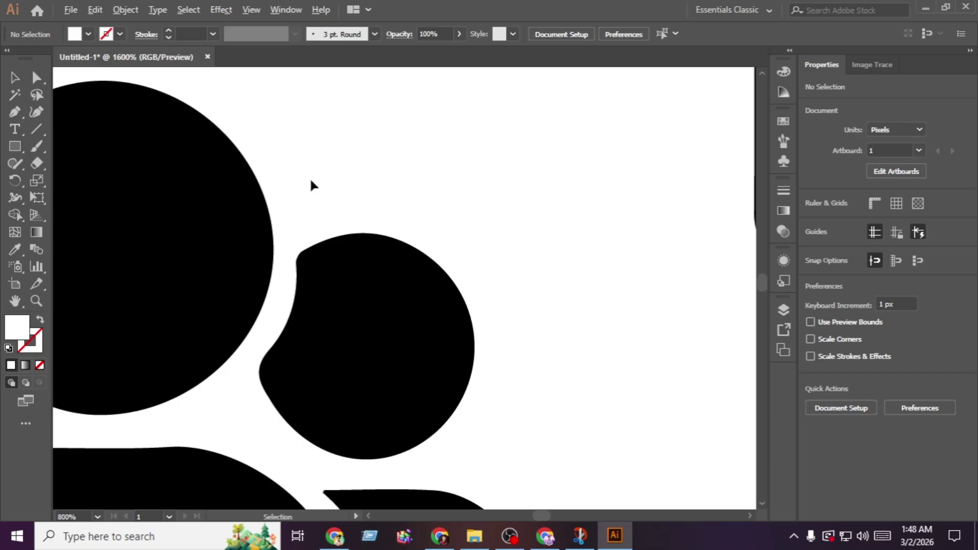
pyautogui.scroll(6, 326, 240)
pyautogui.hotkey('ctrl', '0')
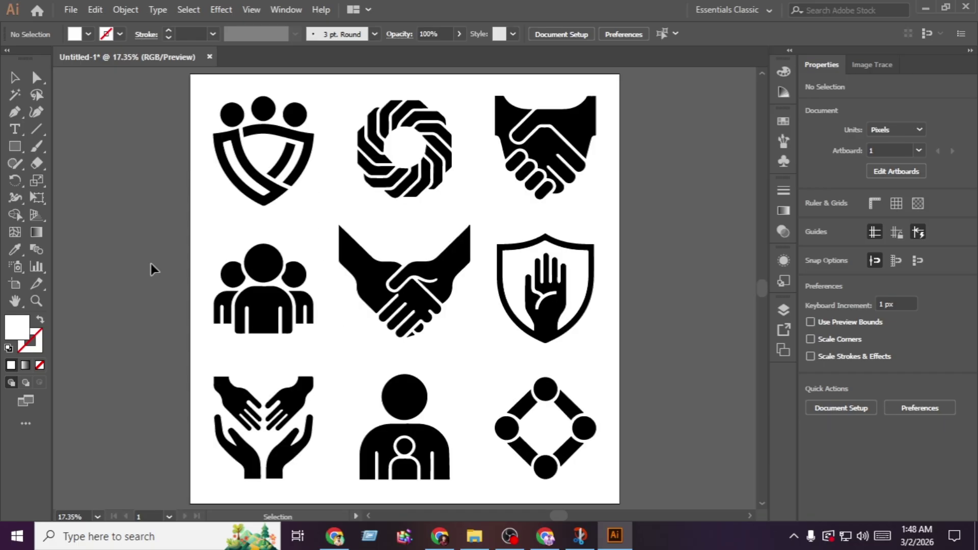
# Step: Set up saving the icon set in the Videos folder as an Illustrator EPS file with version Illustrator 10 EPS, and cancel the save
pyautogui.click(70, 10)
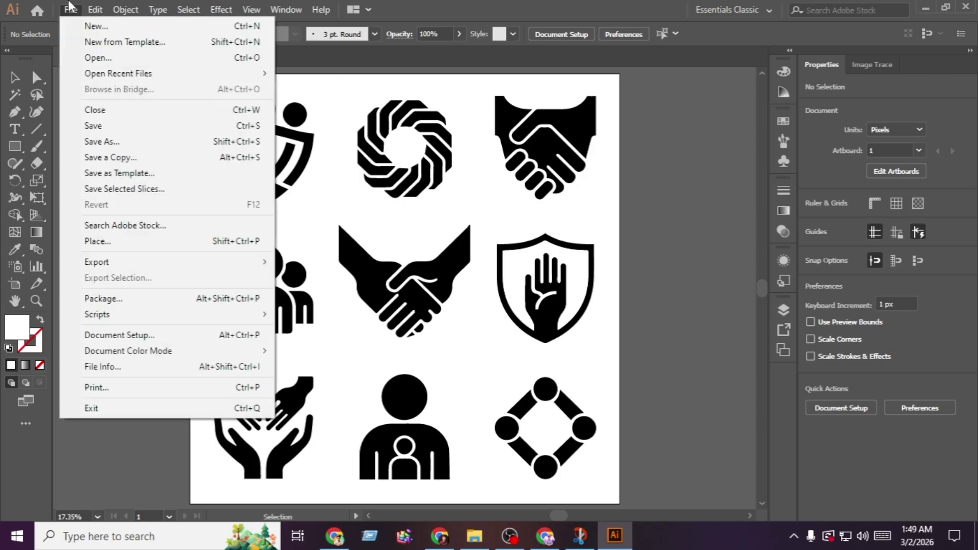
pyautogui.click(142, 141)
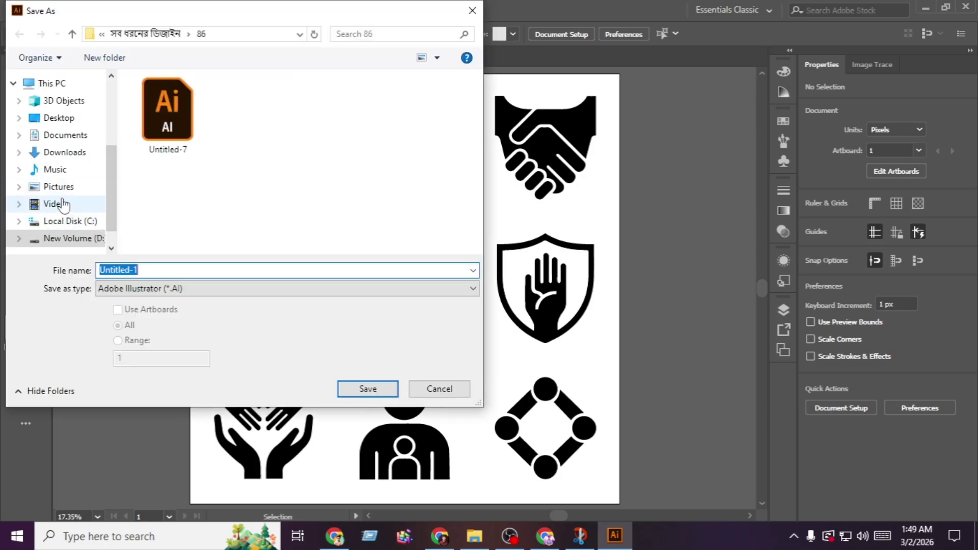
pyautogui.click(57, 203)
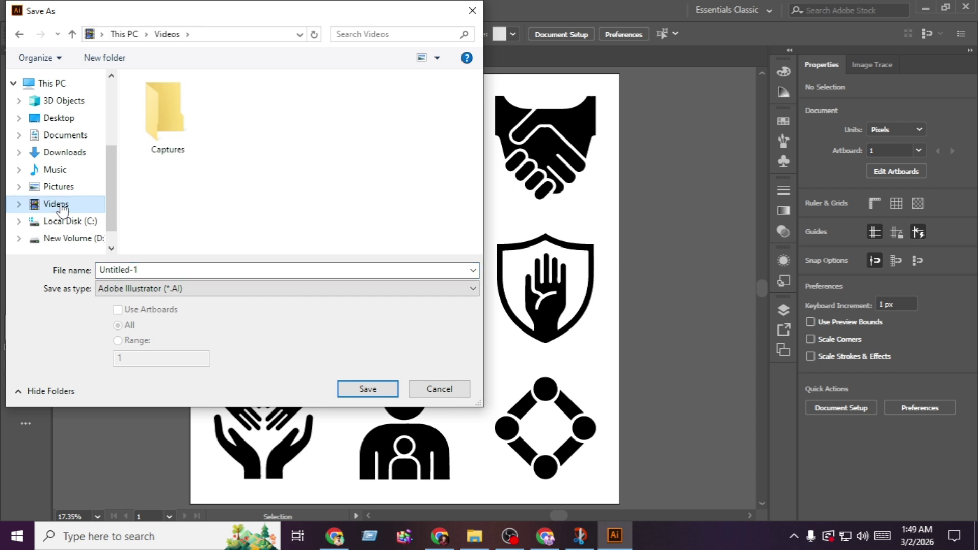
pyautogui.click(191, 288)
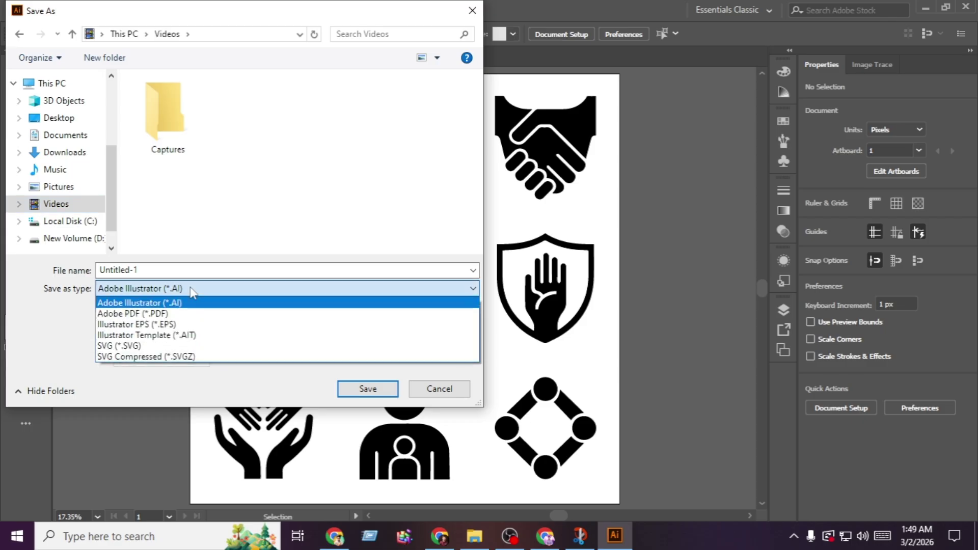
pyautogui.click(207, 329)
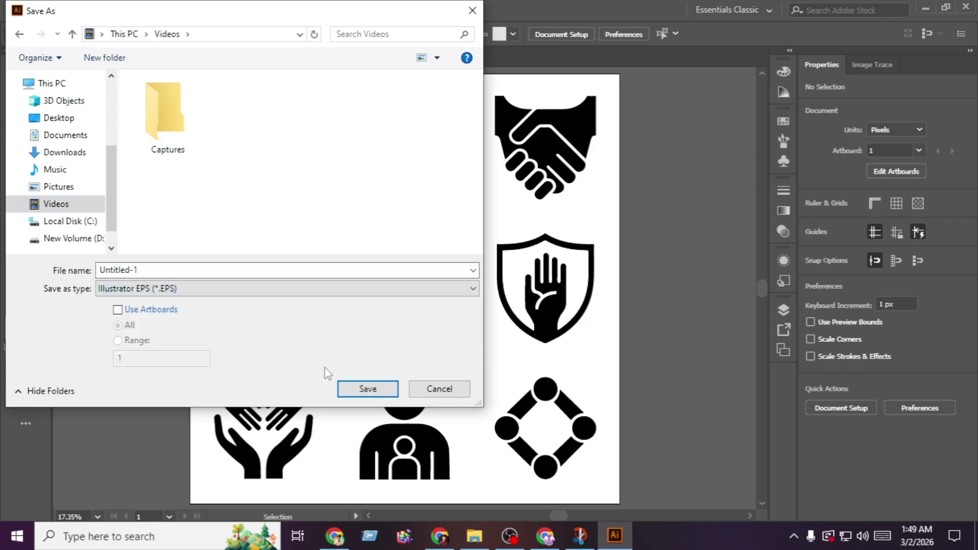
pyautogui.click(341, 389)
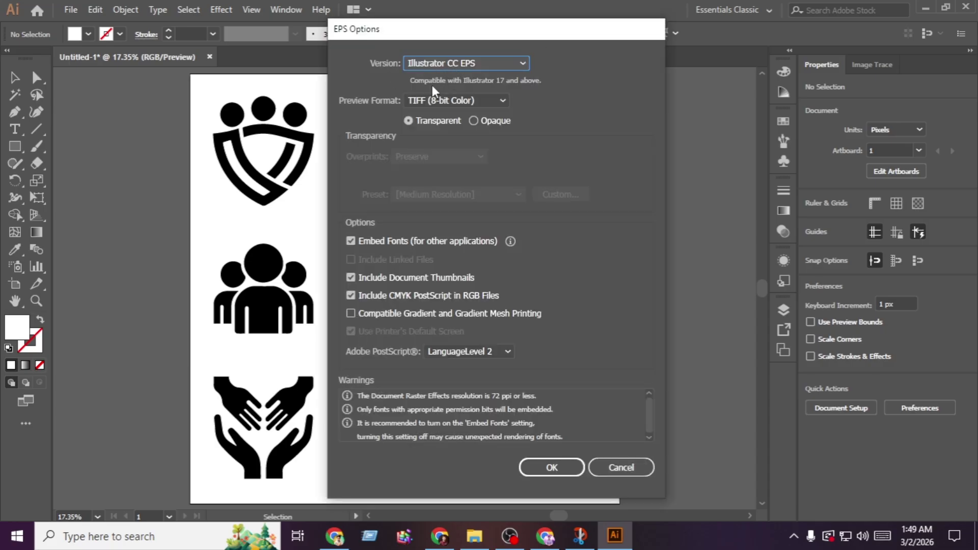
pyautogui.click(448, 66)
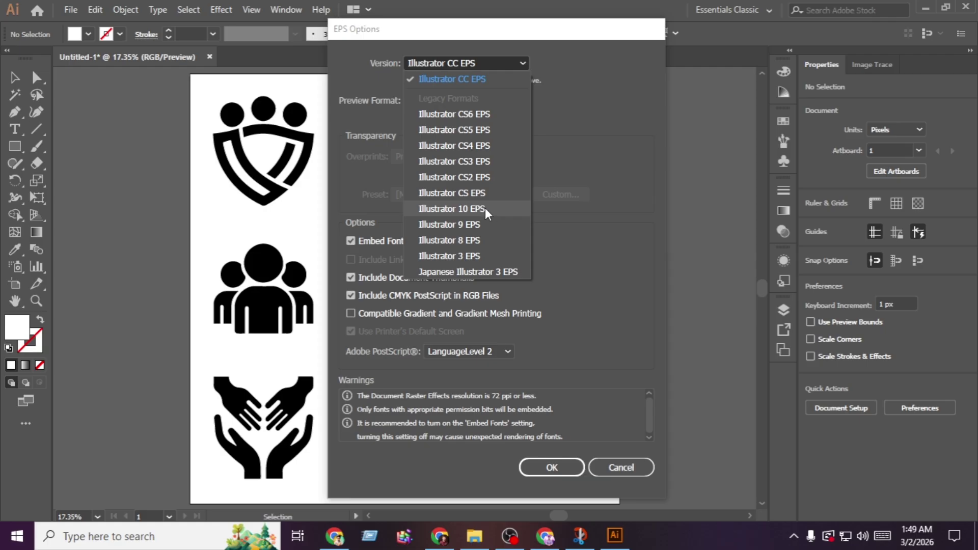
pyautogui.click(497, 213)
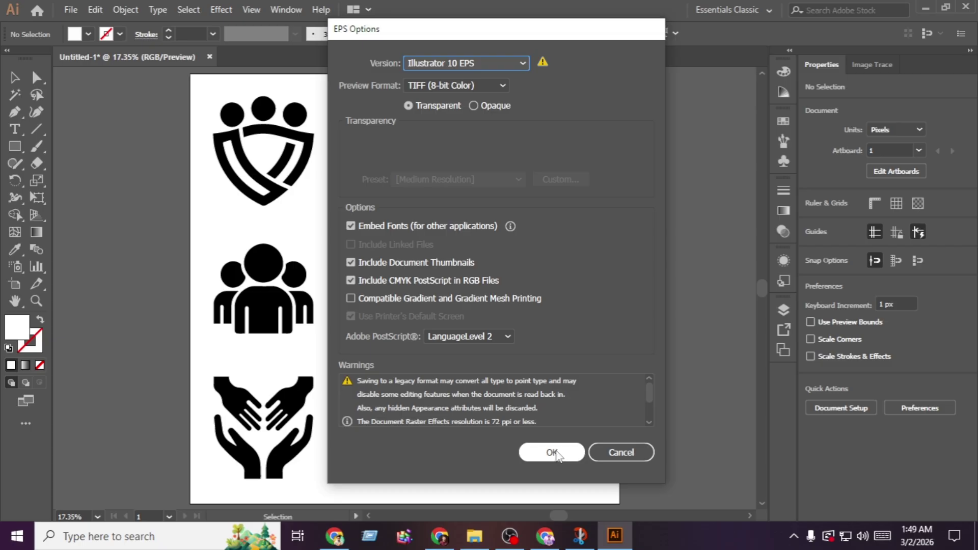
pyautogui.click(635, 458)
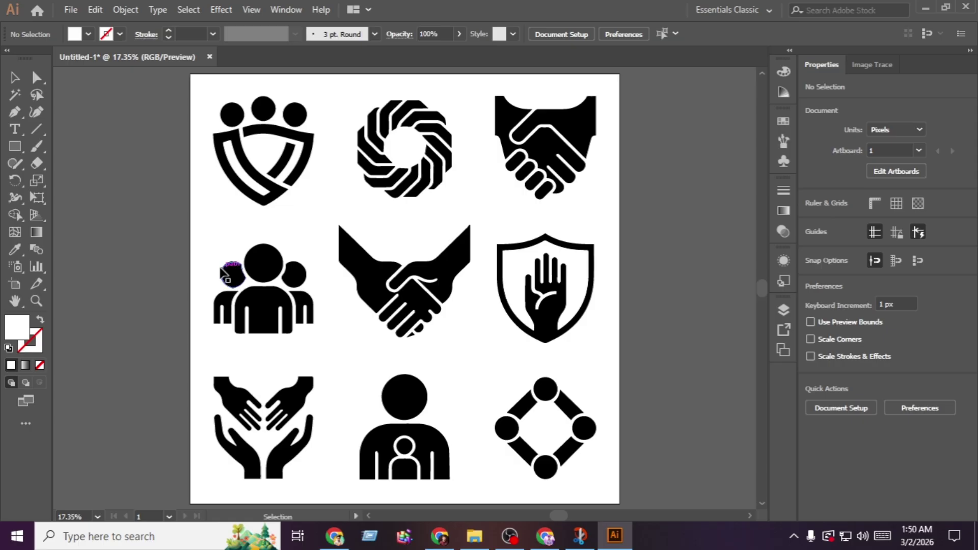
# Step: Export the icon set as a JPEG file named Untitled-1 to the Videos folder at maximum quality 10
pyautogui.click(71, 11)
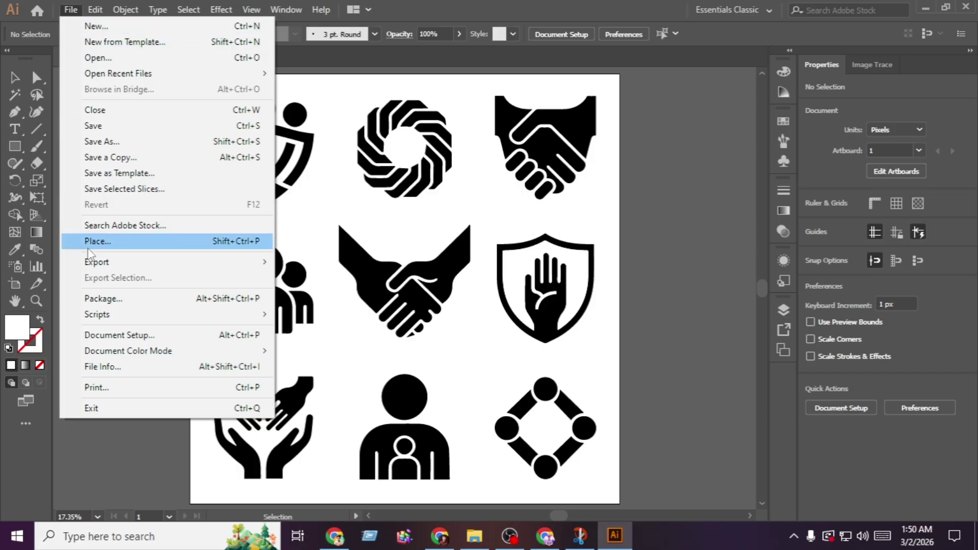
pyautogui.moveTo(91, 269)
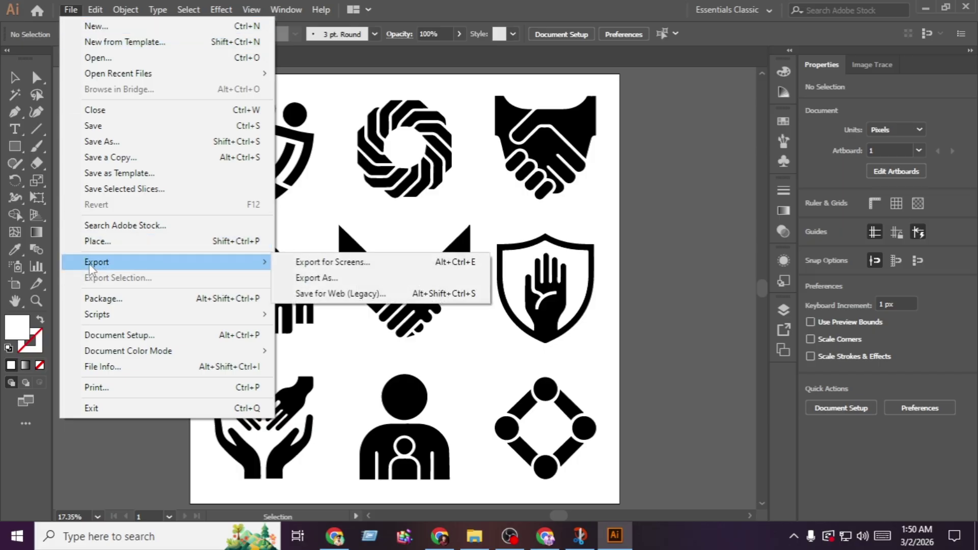
pyautogui.click(392, 283)
pyautogui.click(184, 289)
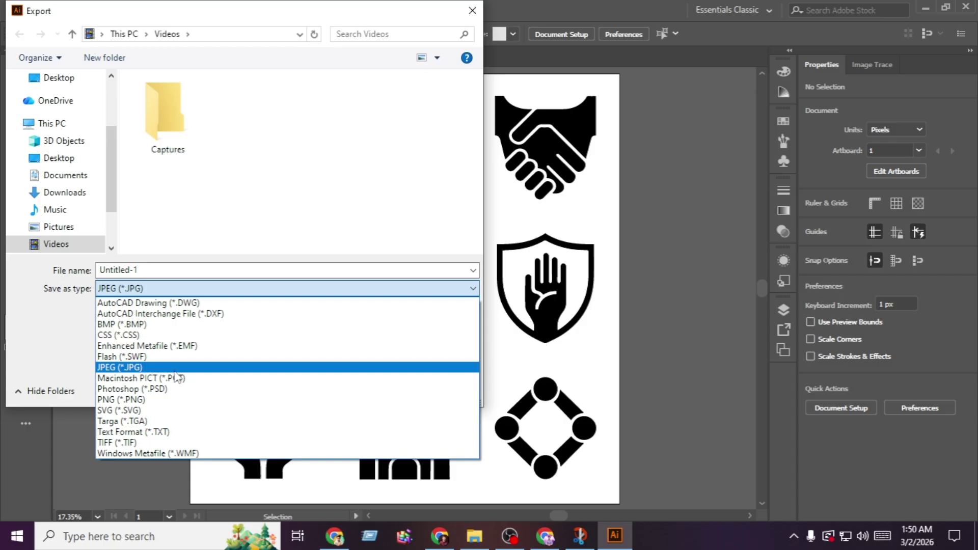
pyautogui.click(175, 369)
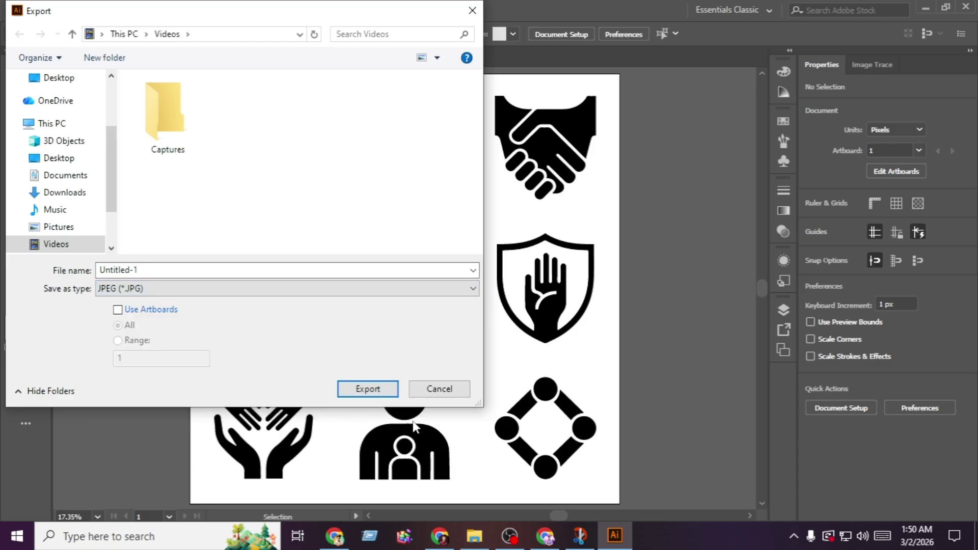
pyautogui.click(367, 391)
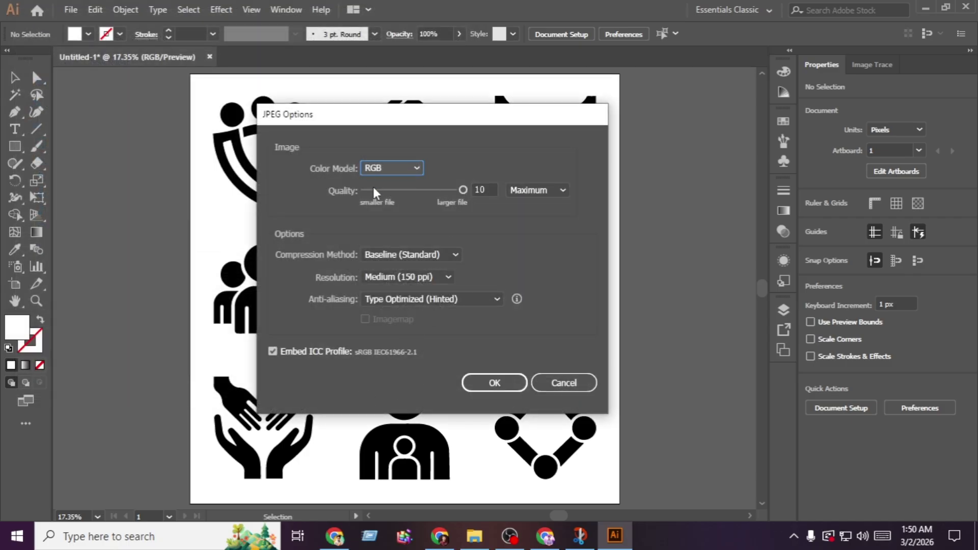
pyautogui.moveTo(463, 192); pyautogui.dragTo(480, 202)
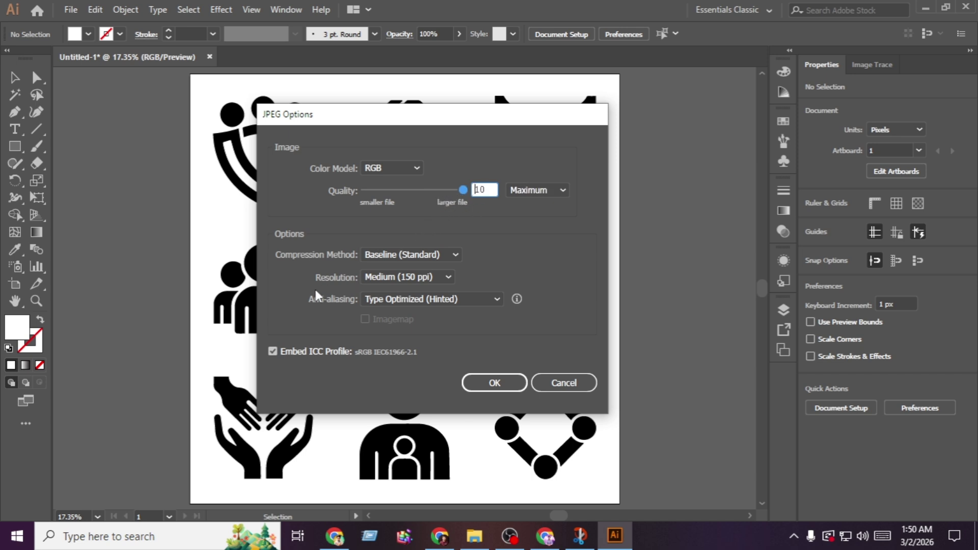
pyautogui.click(483, 384)
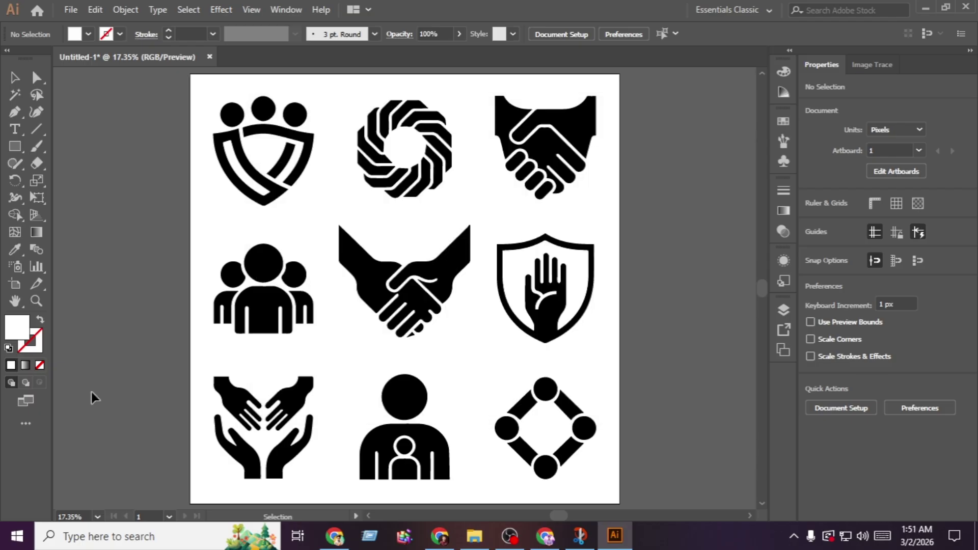